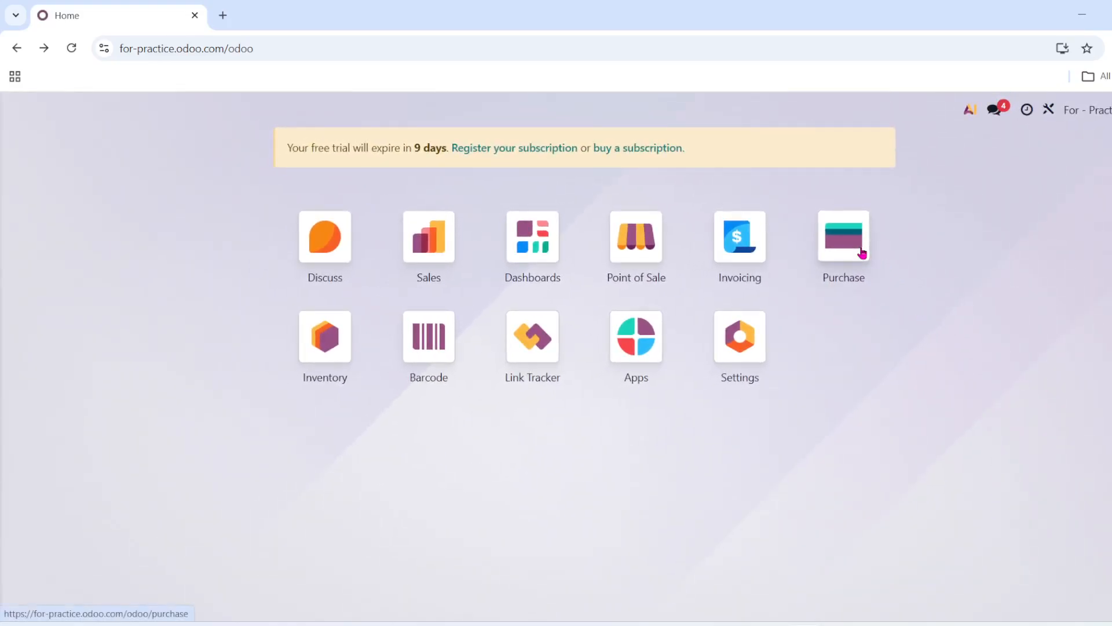
# Open the Purchase app from the home dashboard.
pyautogui.click(862, 251)
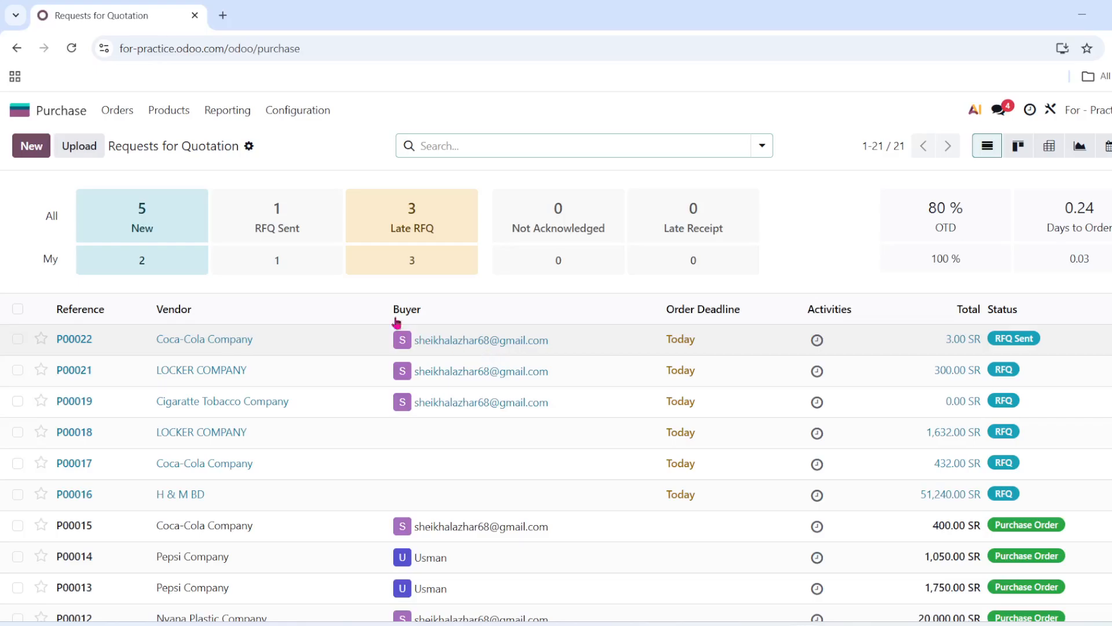
pyautogui.click(18, 48)
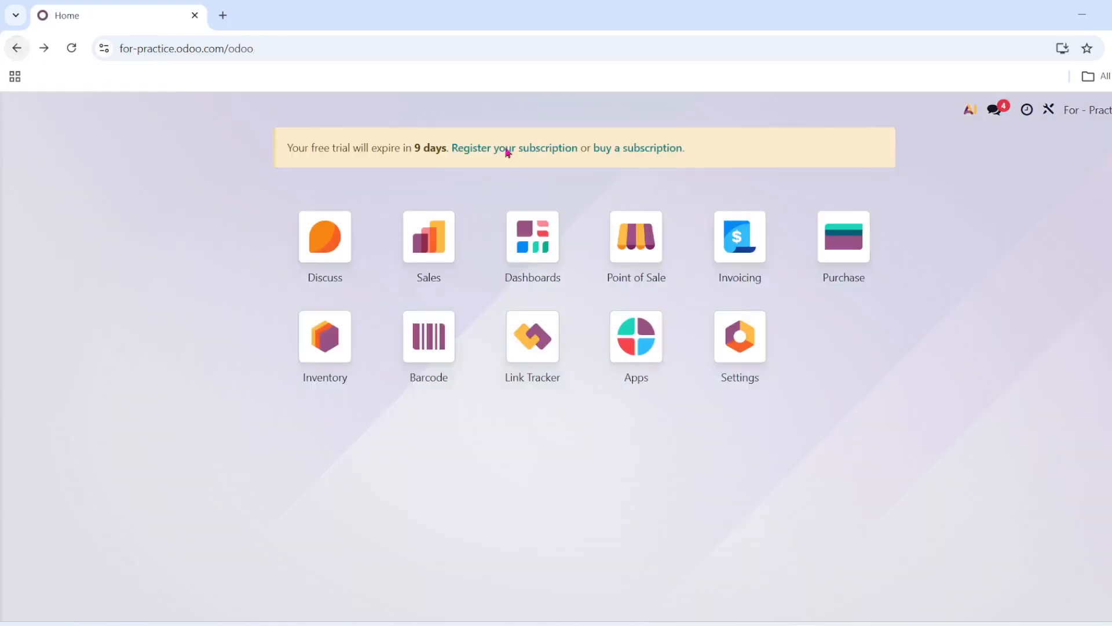
pyautogui.click(840, 268)
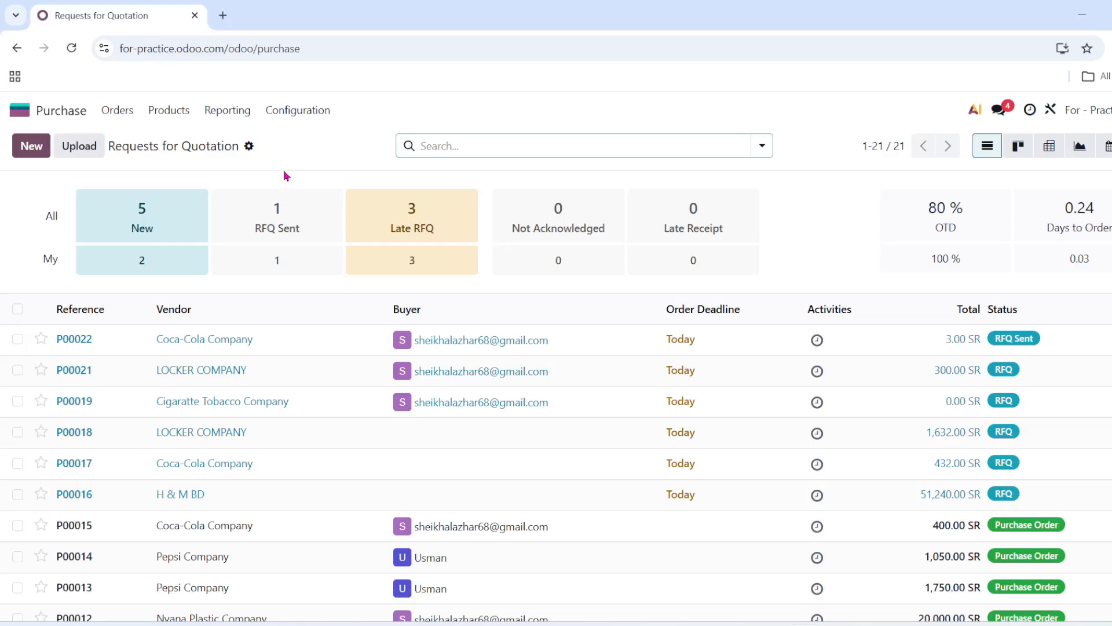
# Review the Purchase app's order, reporting and configuration options, and look through the list of requests for quotation.
pyautogui.click(124, 116)
pyautogui.scroll(5, 124, 118)
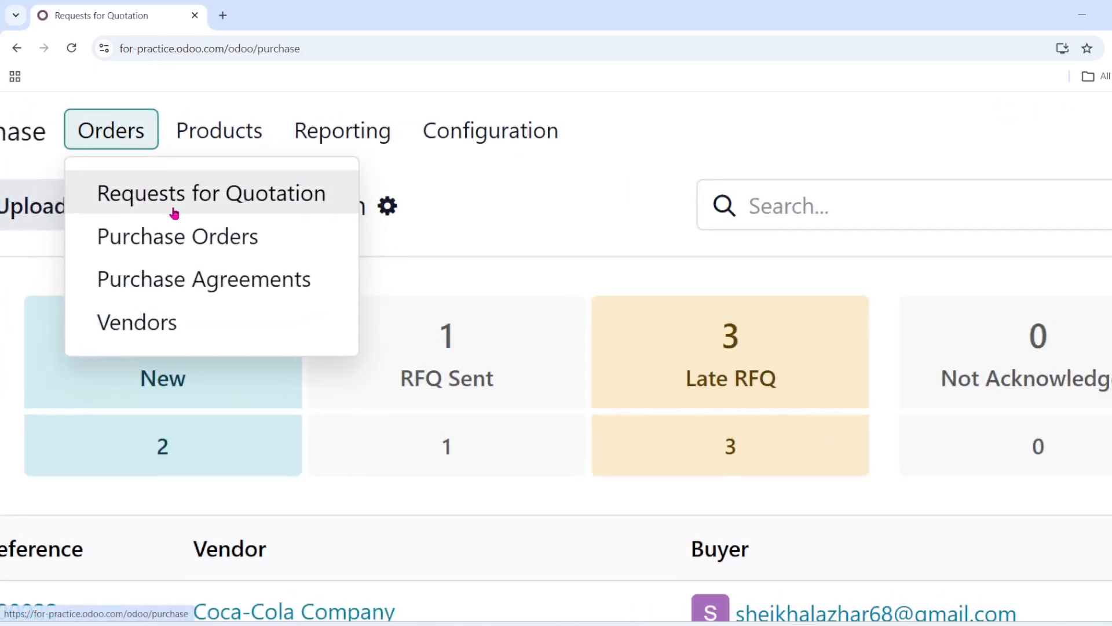
pyautogui.scroll(-5, 174, 213)
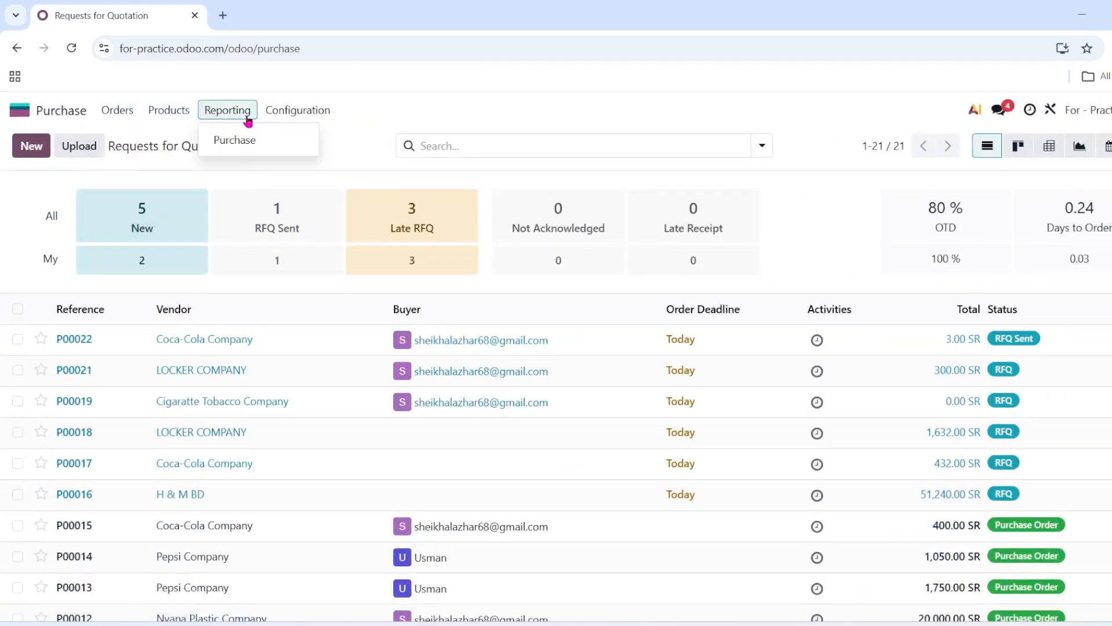
pyautogui.moveTo(280, 114)
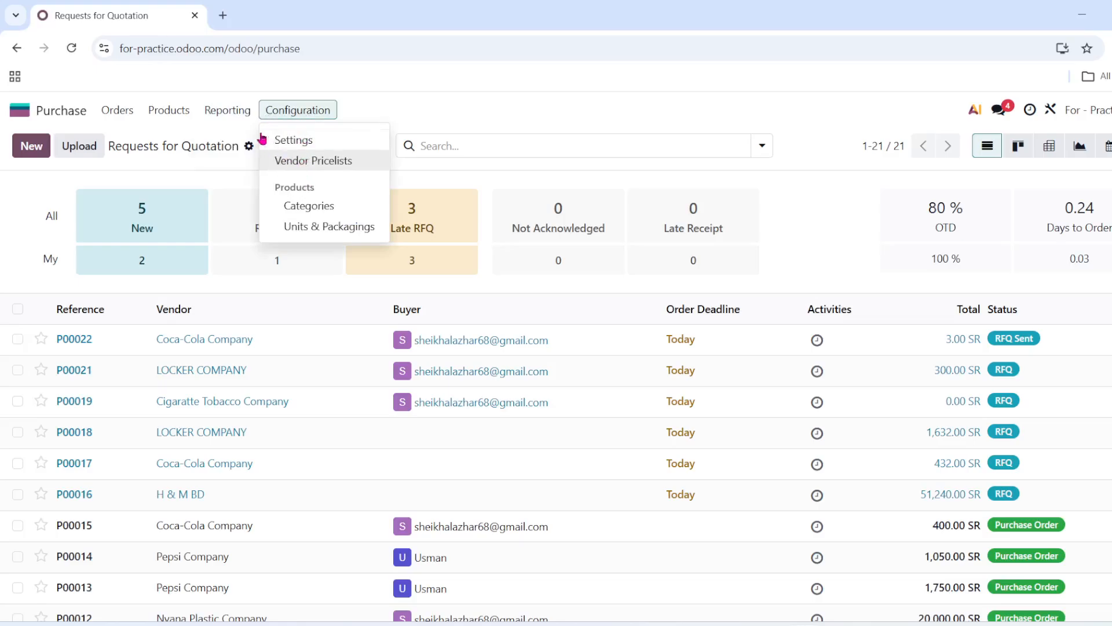
pyautogui.moveTo(116, 110)
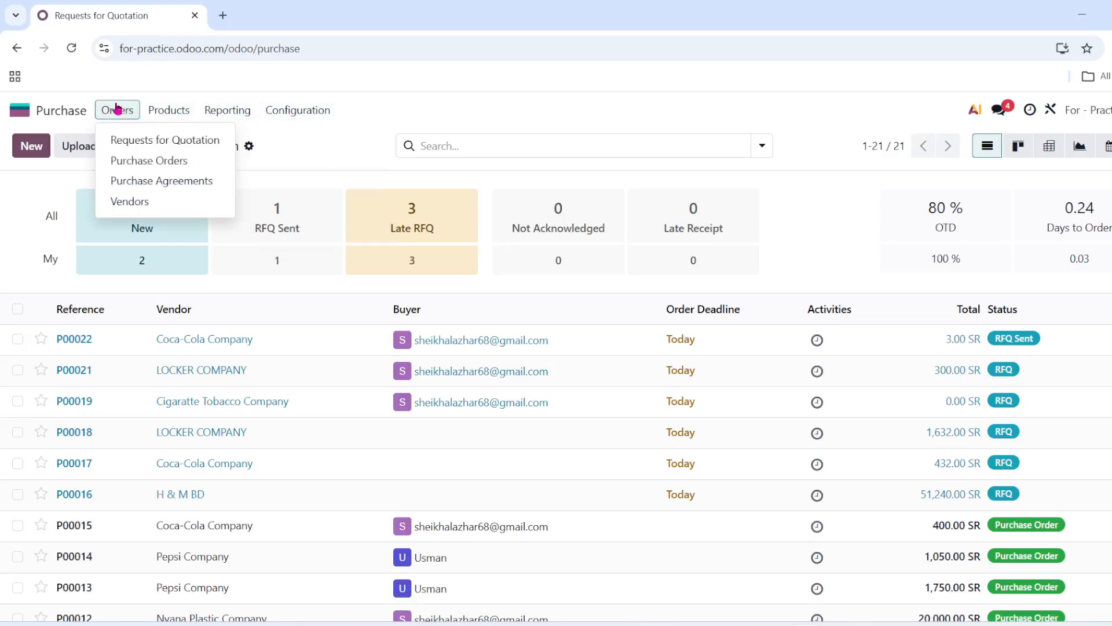
pyautogui.click(134, 152)
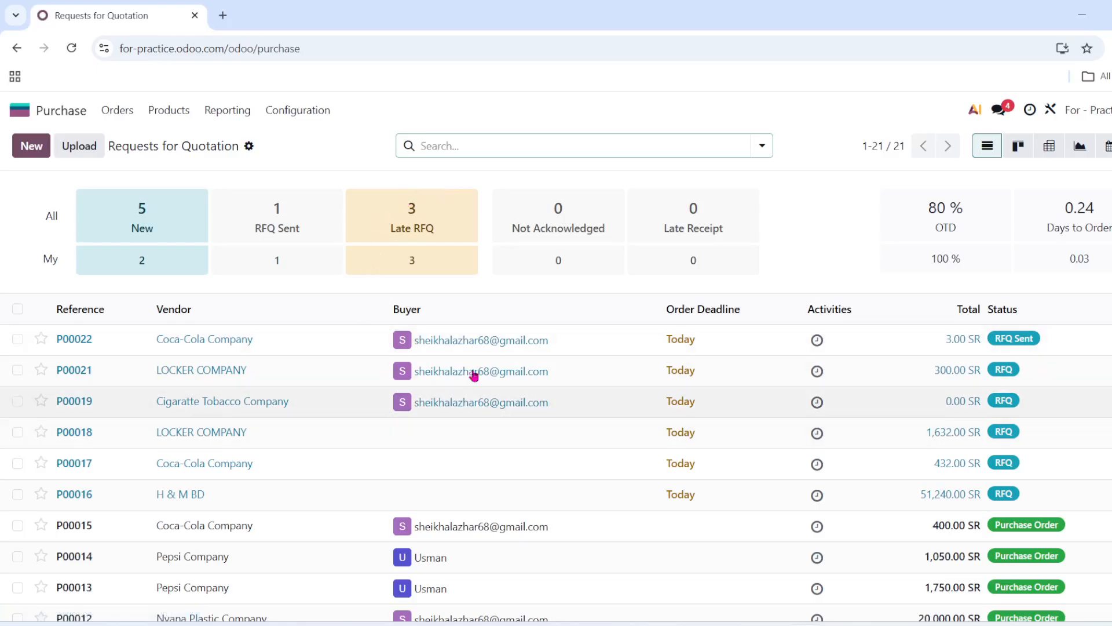
pyautogui.scroll(-5, 420, 464)
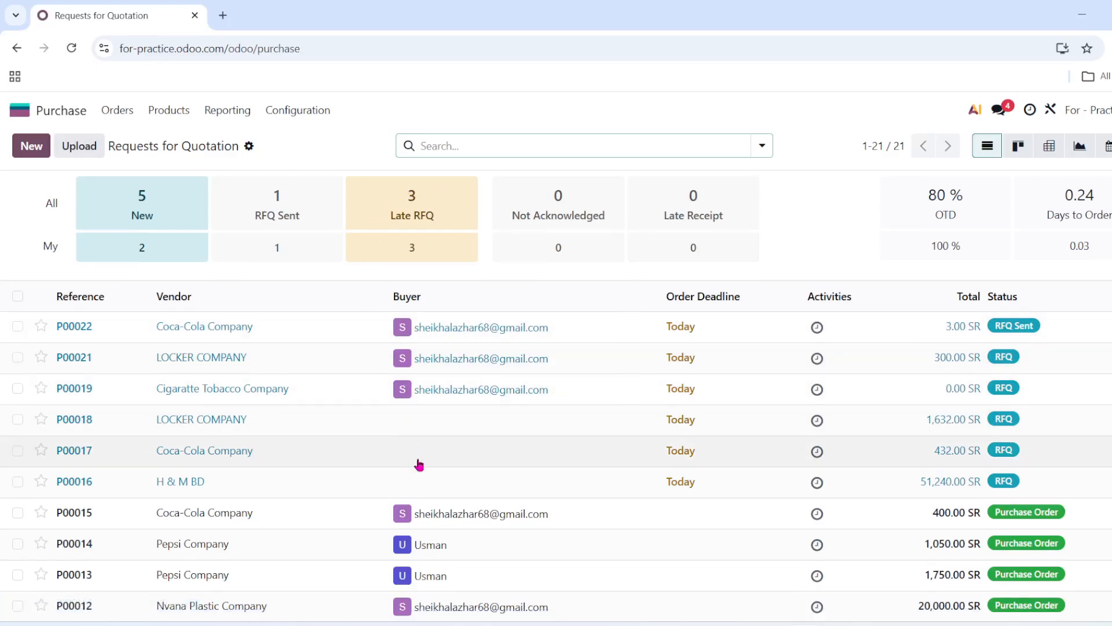
pyautogui.scroll(3, 420, 464)
pyautogui.scroll(1, 419, 463)
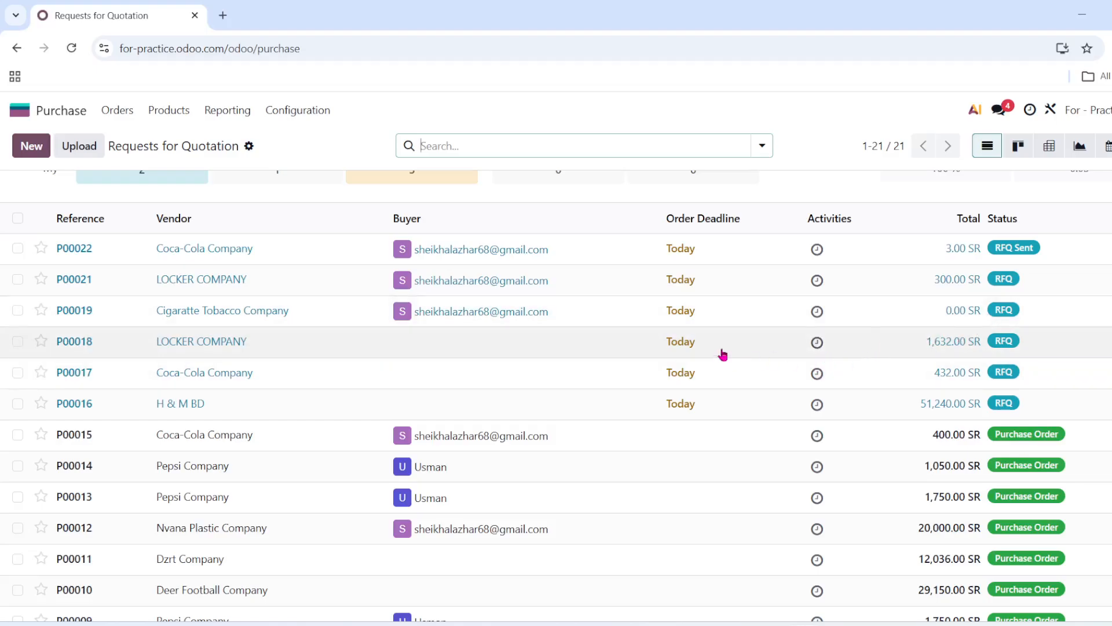
pyautogui.scroll(2, 723, 354)
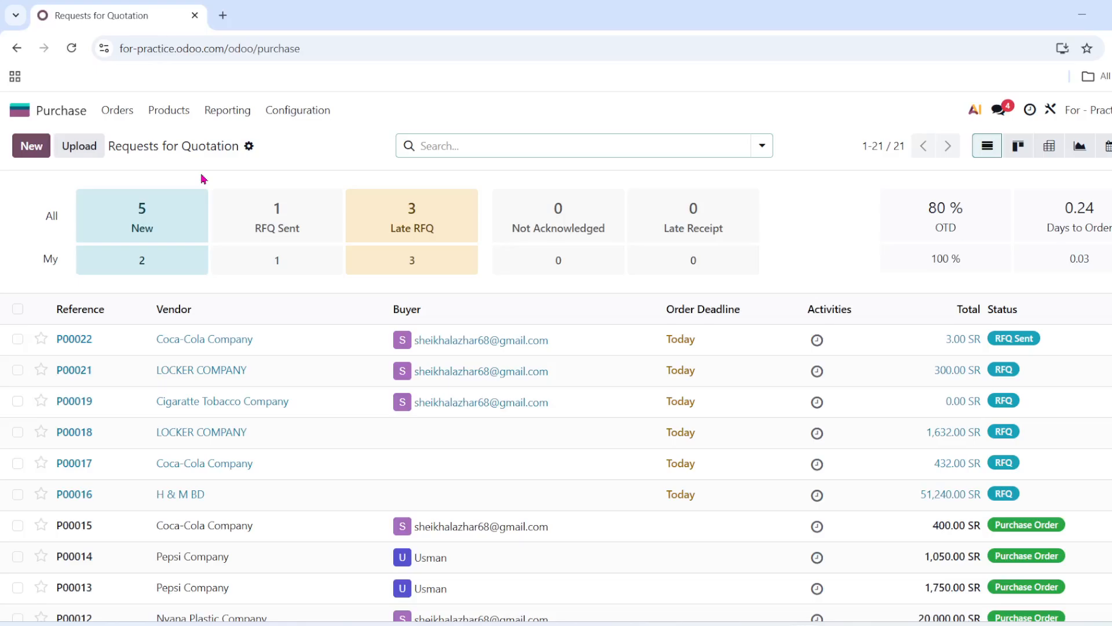
pyautogui.scroll(-1, 203, 178)
pyautogui.scroll(1, 204, 178)
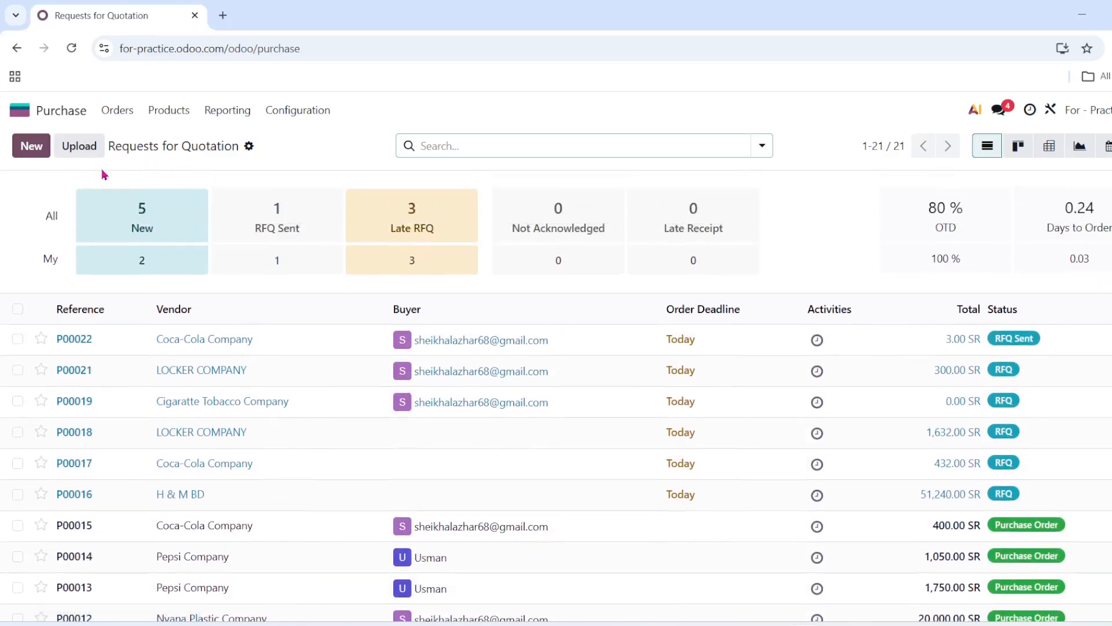
# Create a new request for quotation with Coca-Cola Company as the vendor and save it.
pyautogui.click(34, 157)
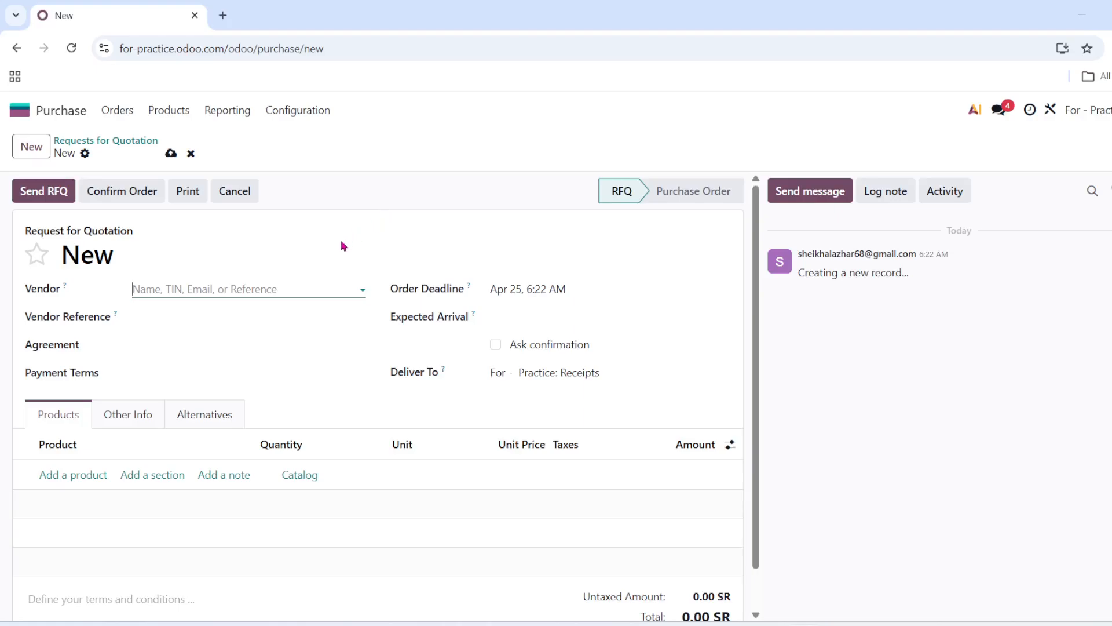
pyautogui.click(183, 287)
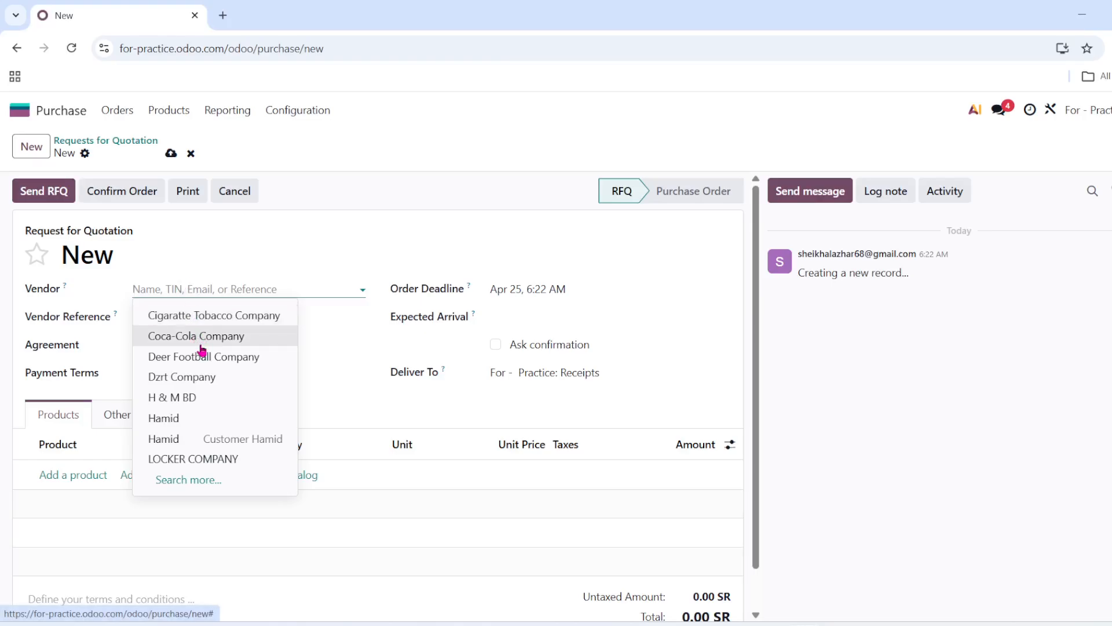
pyautogui.scroll(5, 201, 351)
pyautogui.scroll(-5, 201, 351)
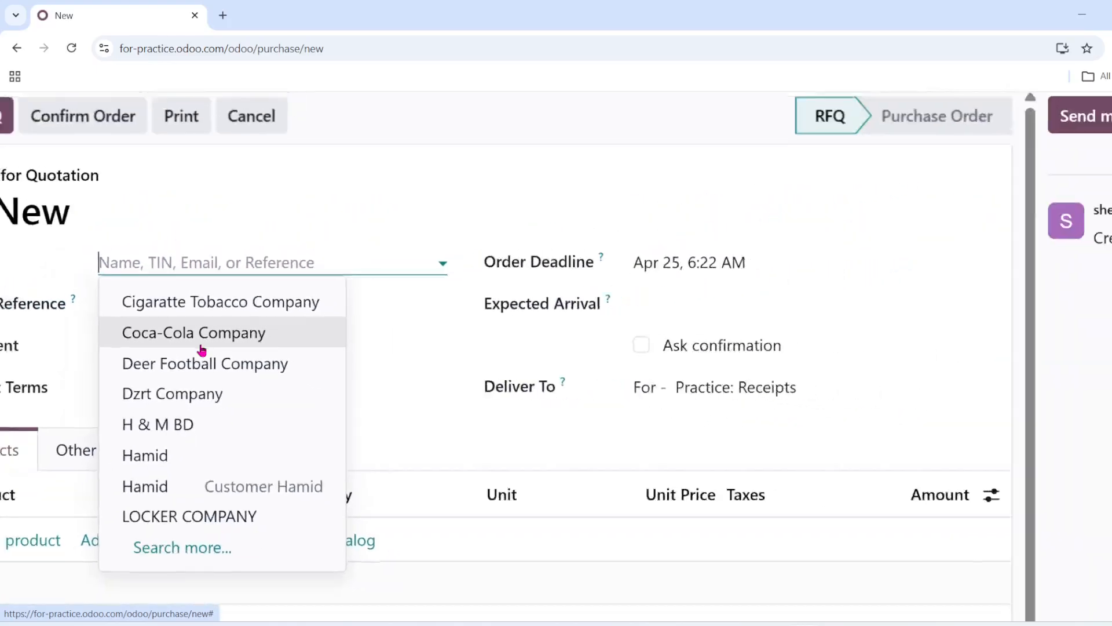
pyautogui.scroll(-1, 202, 351)
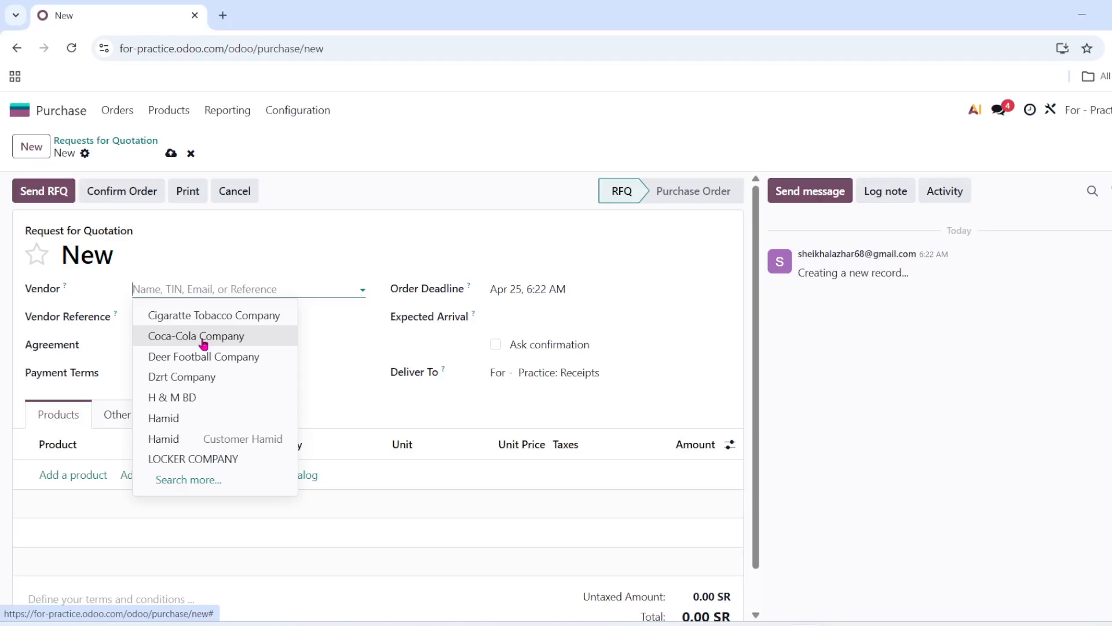
pyautogui.click(202, 342)
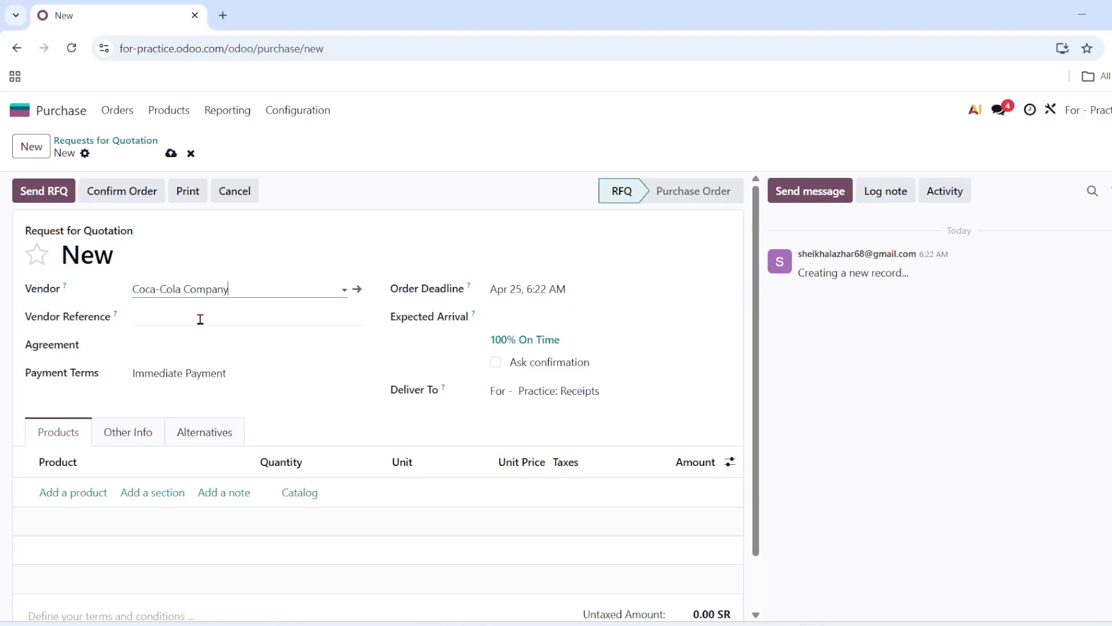
pyautogui.click(200, 319)
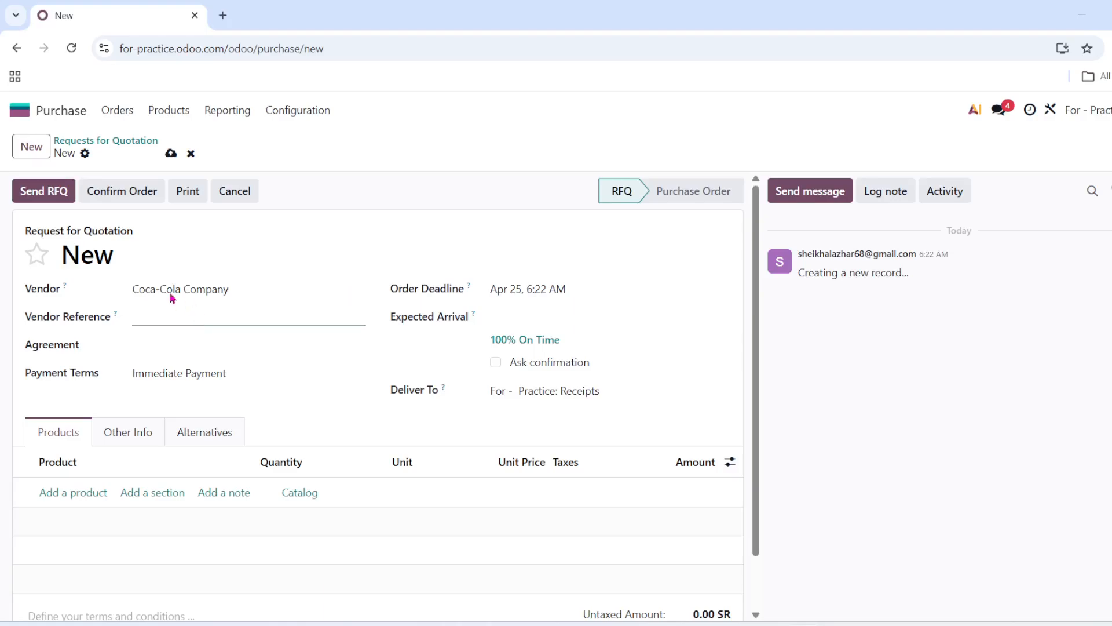
pyautogui.click(171, 154)
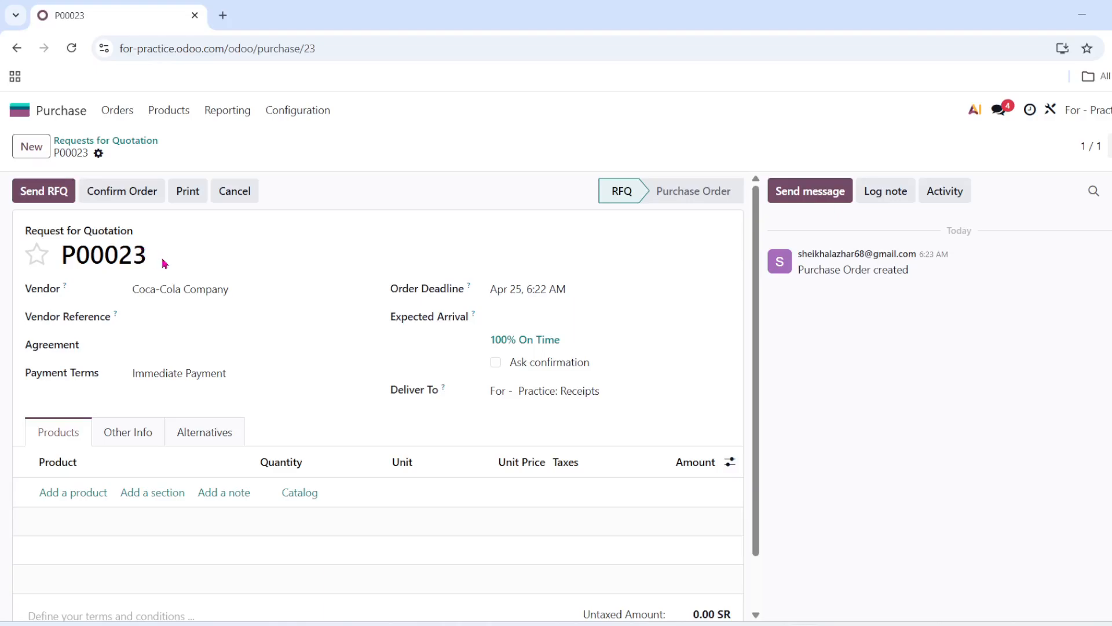
# Copy the saved request's own reference number into its Vendor Reference.
pyautogui.doubleClick(134, 254)
pyautogui.rightClick(135, 255)
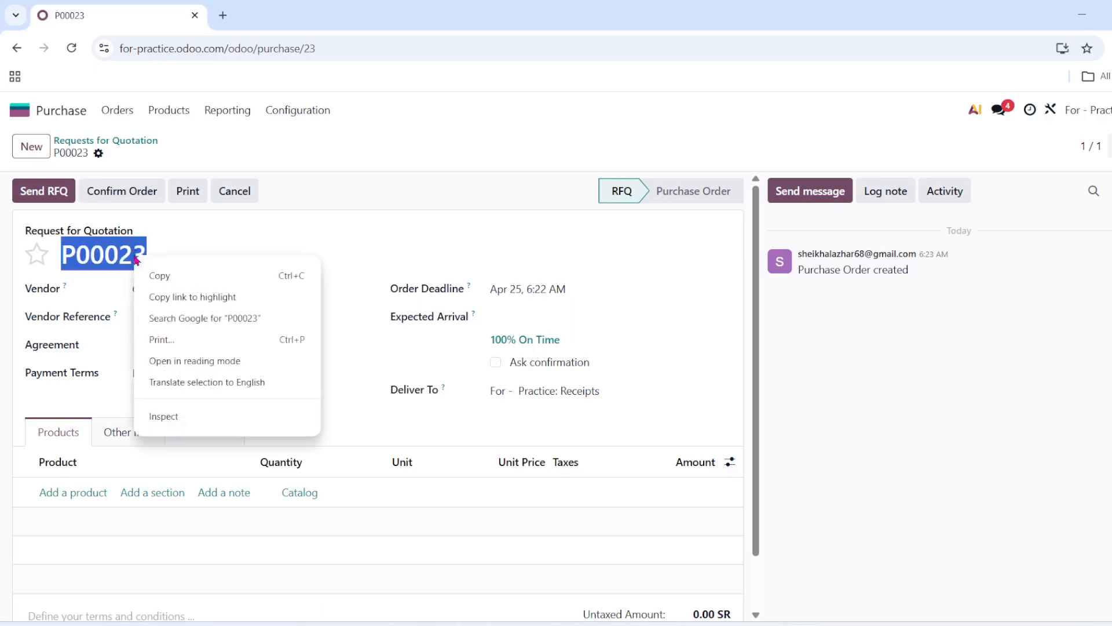
pyautogui.click(170, 277)
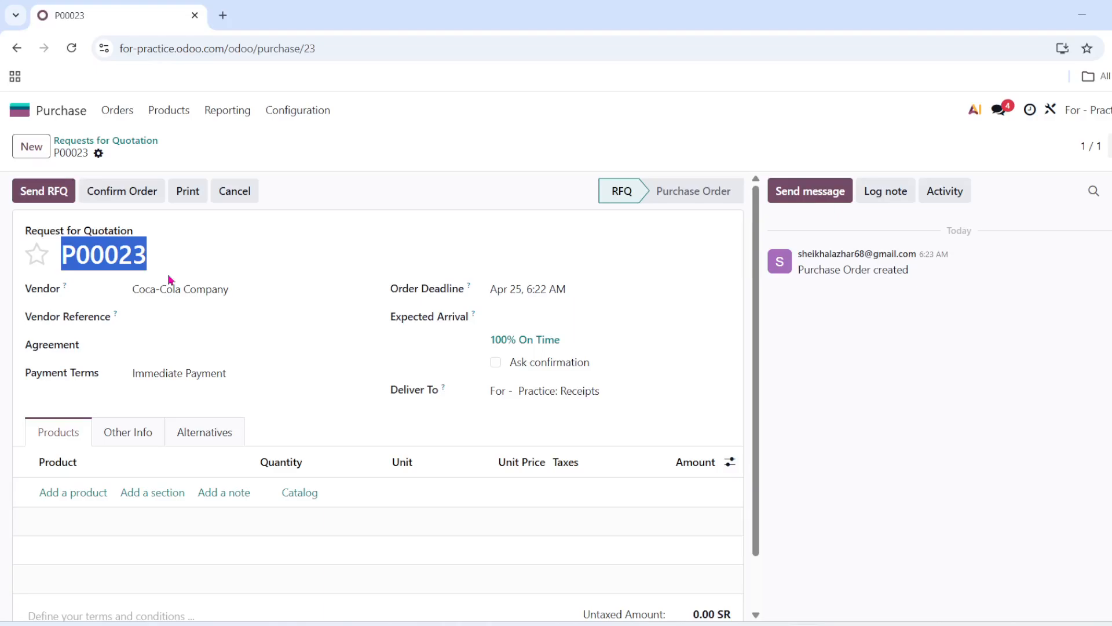
pyautogui.click(171, 316)
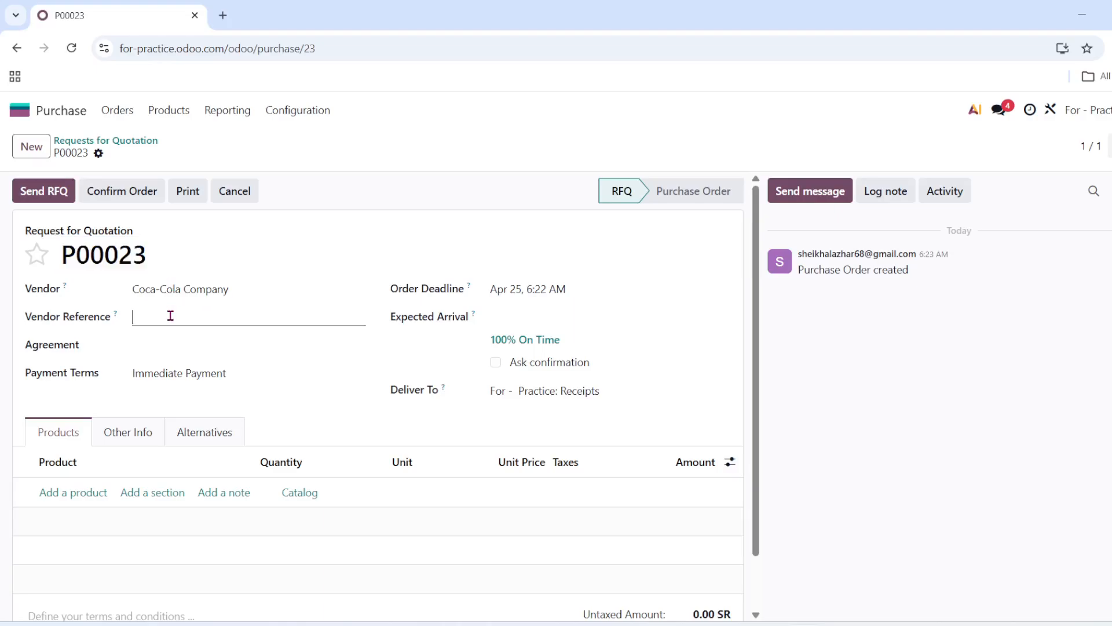
pyautogui.hotkey('ctrl', 'v')
# Check the choices available for the request's Agreement and Payment Terms.
pyautogui.click(221, 340)
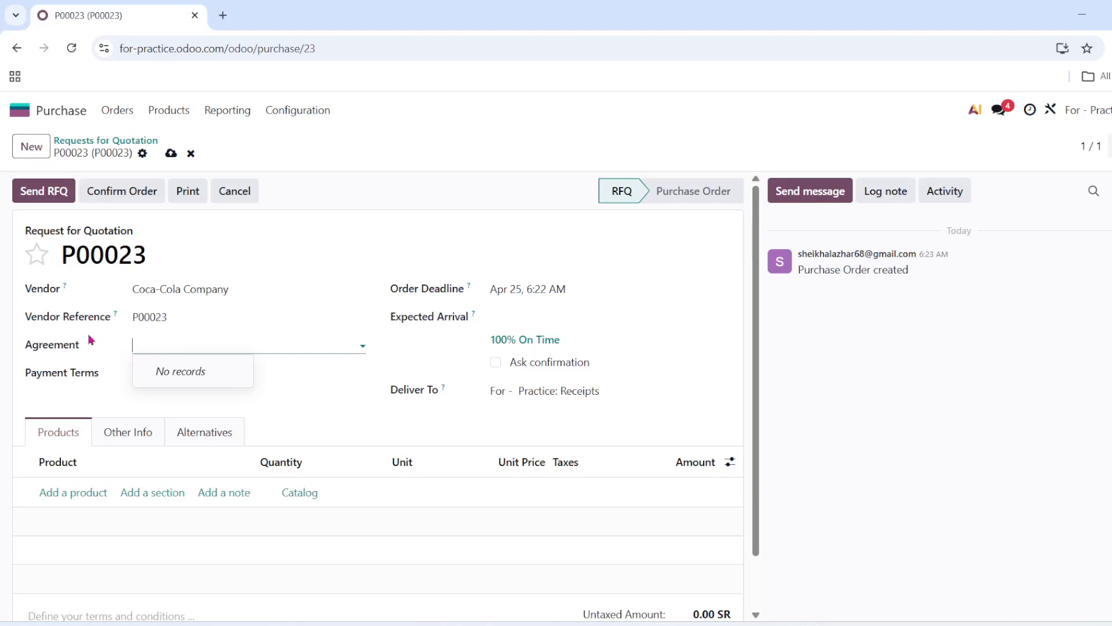
pyautogui.click(286, 249)
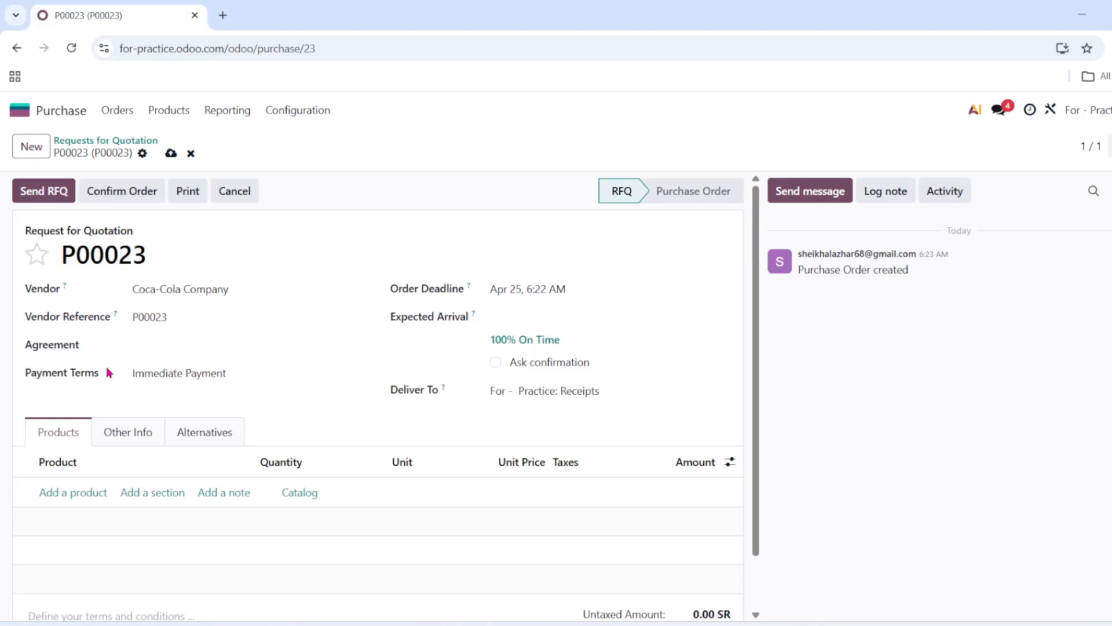
pyautogui.click(219, 371)
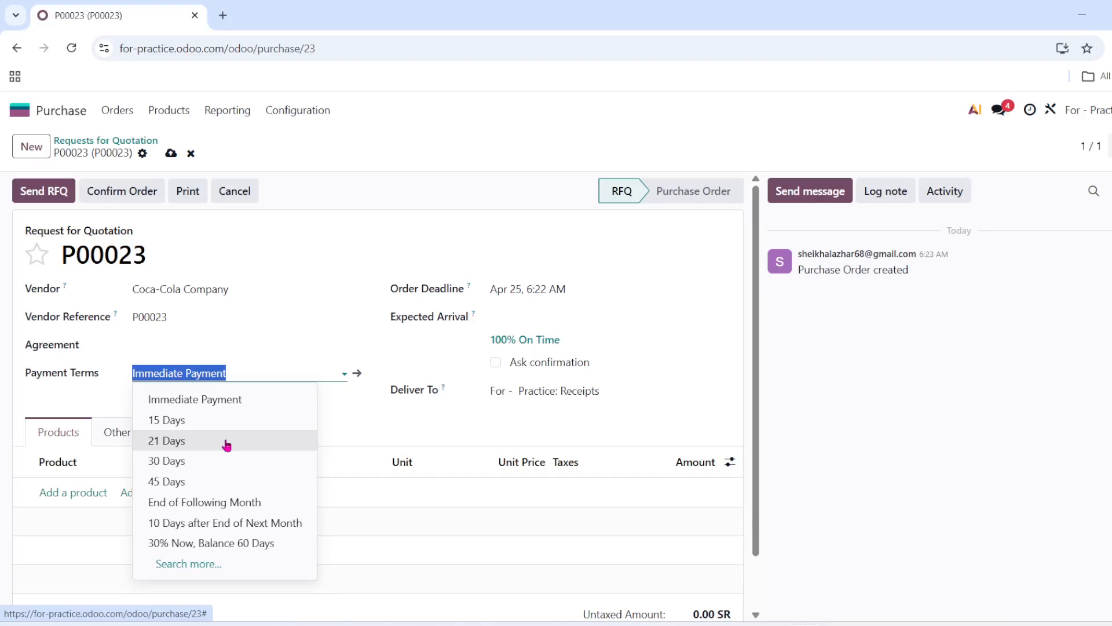
pyautogui.click(438, 191)
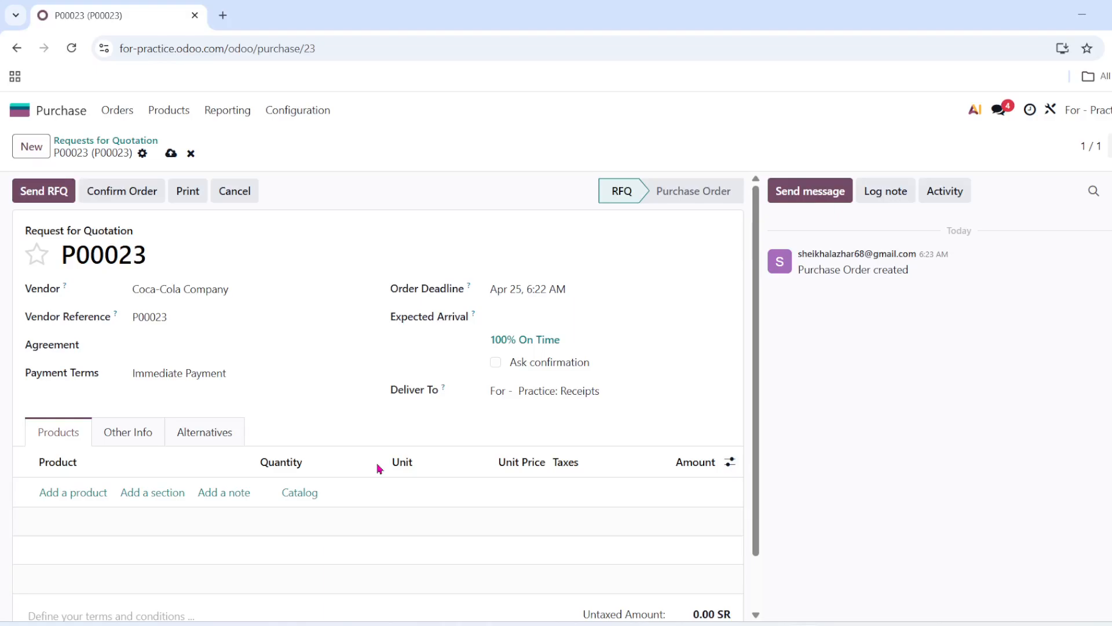
# Add the product Coca Cola 250 Ml Can to the request with a quantity of 50.
pyautogui.click(49, 492)
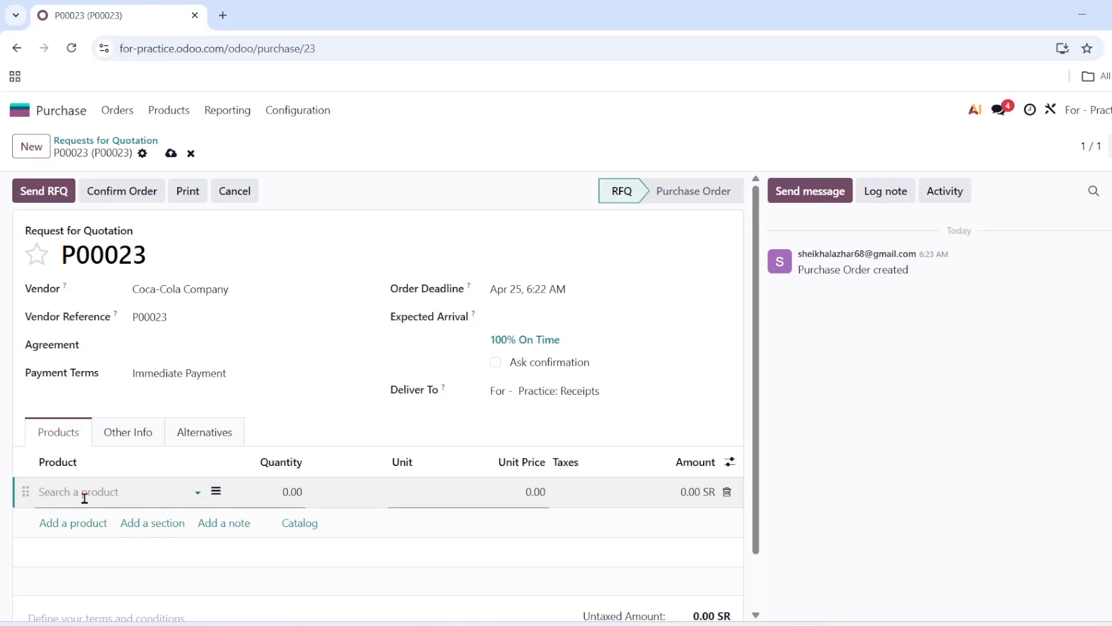
pyautogui.write('co')
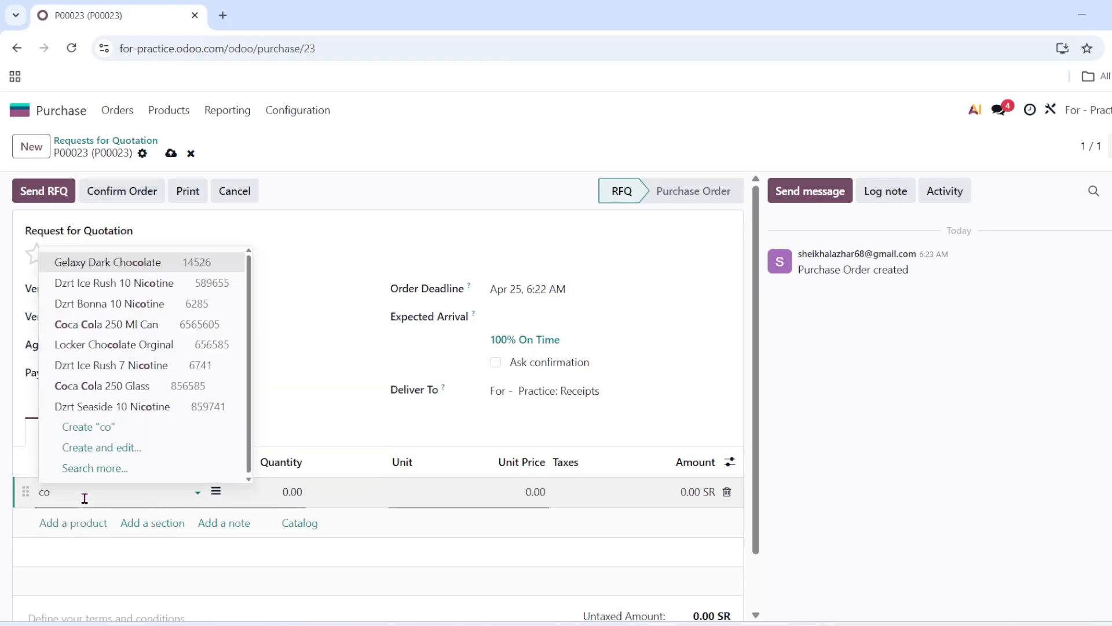
pyautogui.click(150, 329)
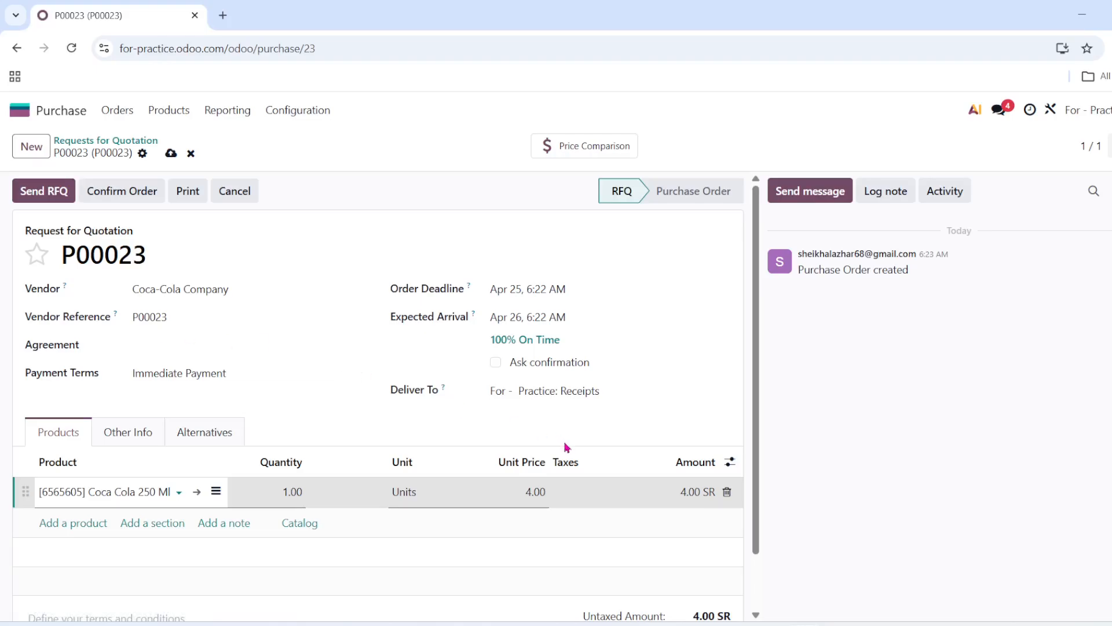
pyautogui.scroll(-1, 566, 448)
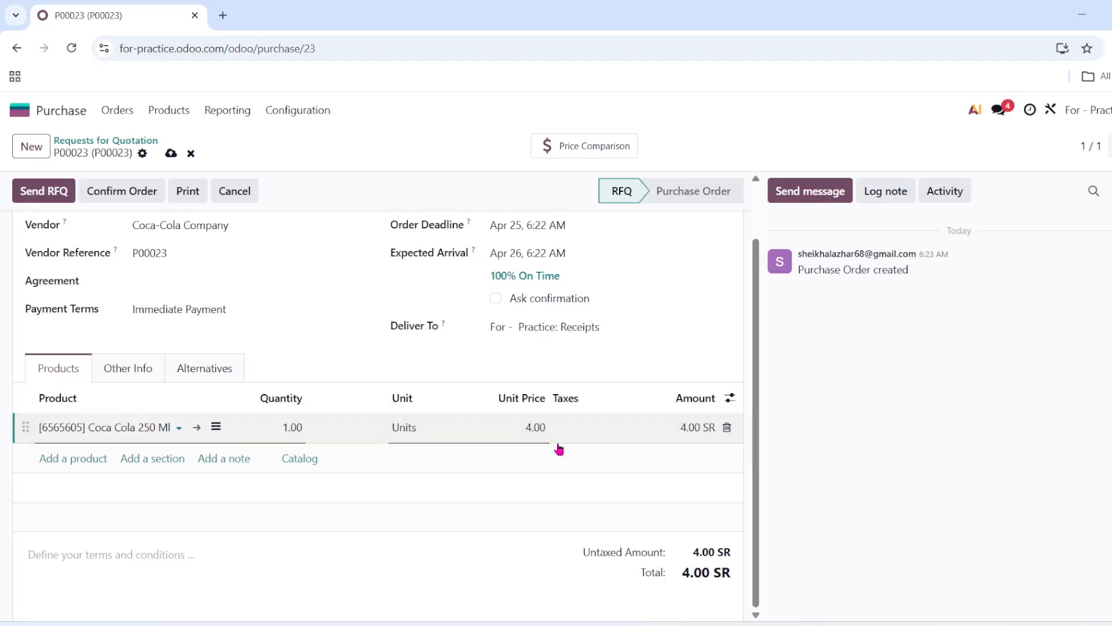
pyautogui.click(298, 427)
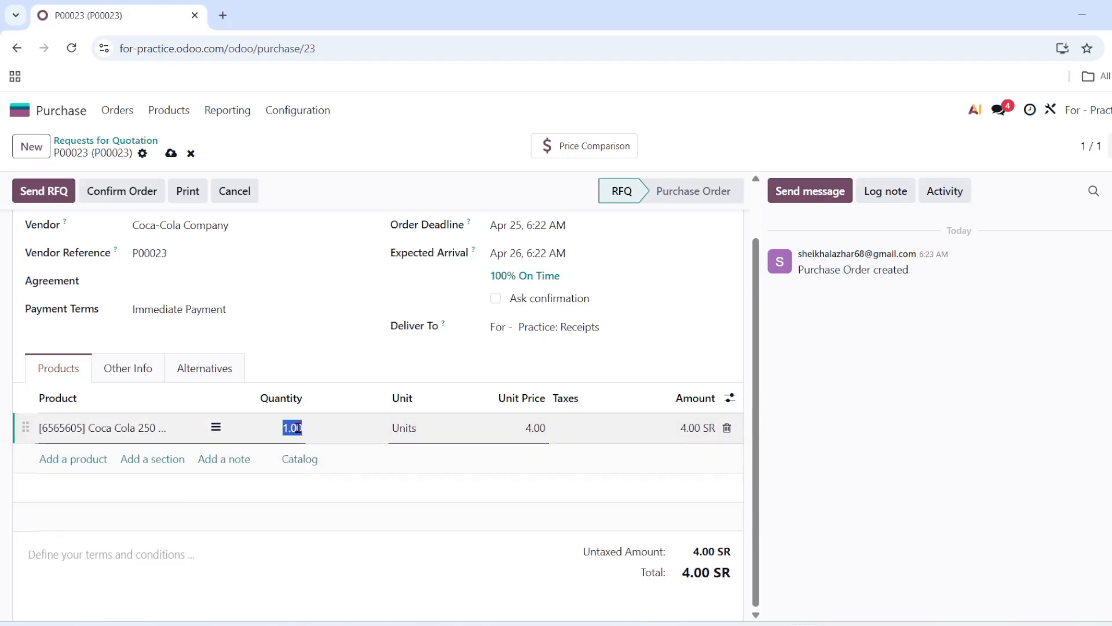
pyautogui.write('50')
pyautogui.click(453, 144)
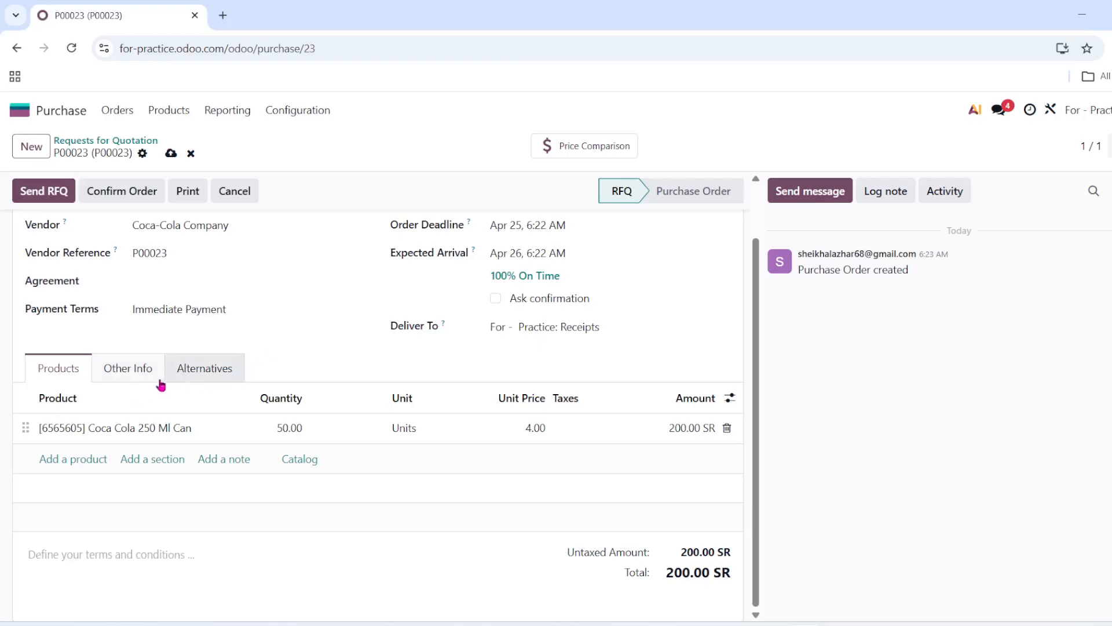
# Examine the request's Other Info, covering its purchase, billing and tracking details.
pyautogui.click(121, 382)
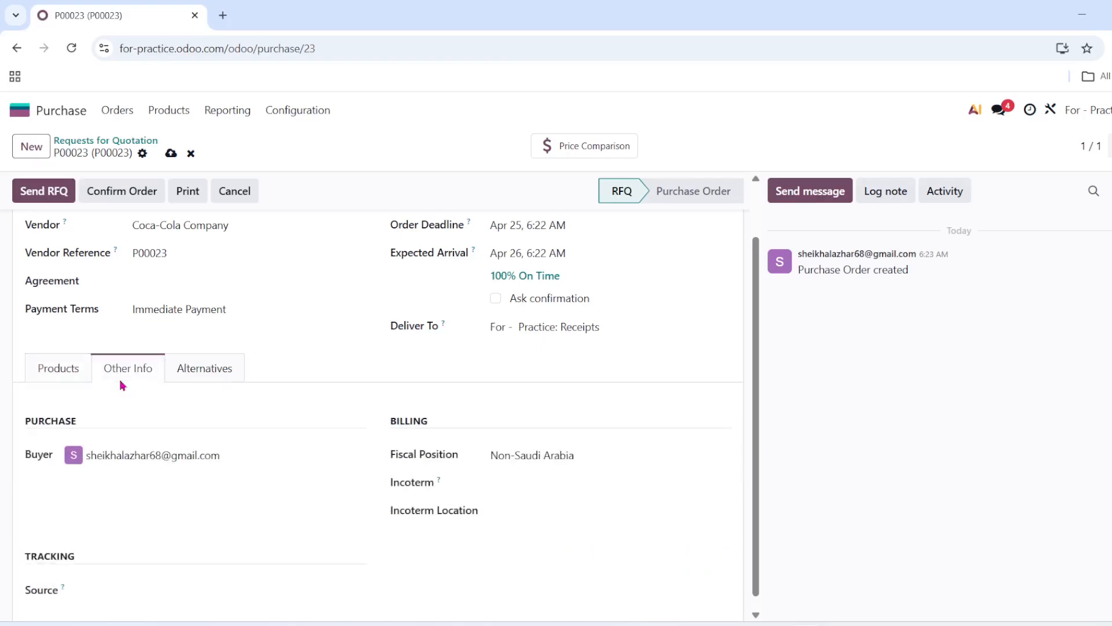
pyautogui.scroll(-1, 123, 384)
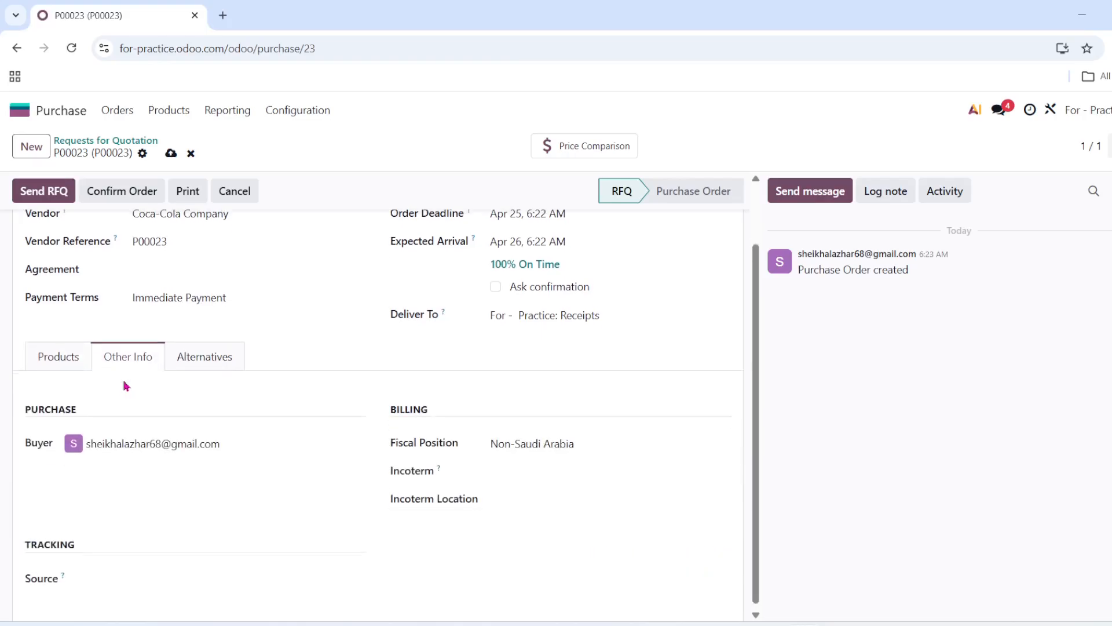
pyautogui.scroll(2, 123, 384)
pyautogui.scroll(-2, 125, 385)
pyautogui.scroll(1, 124, 384)
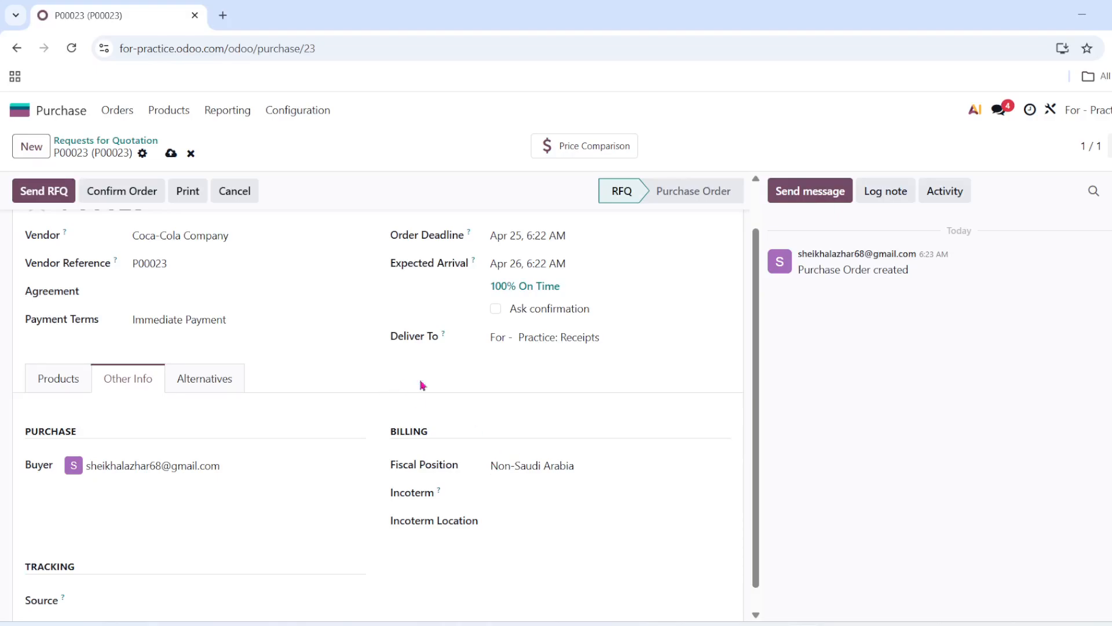
# Set the request's billing details to fiscal position Non-Saudi Arabia, incoterm [DDP] DELIVERED DUTY PAID and incoterm location Saihat.
pyautogui.scroll(-1, 504, 410)
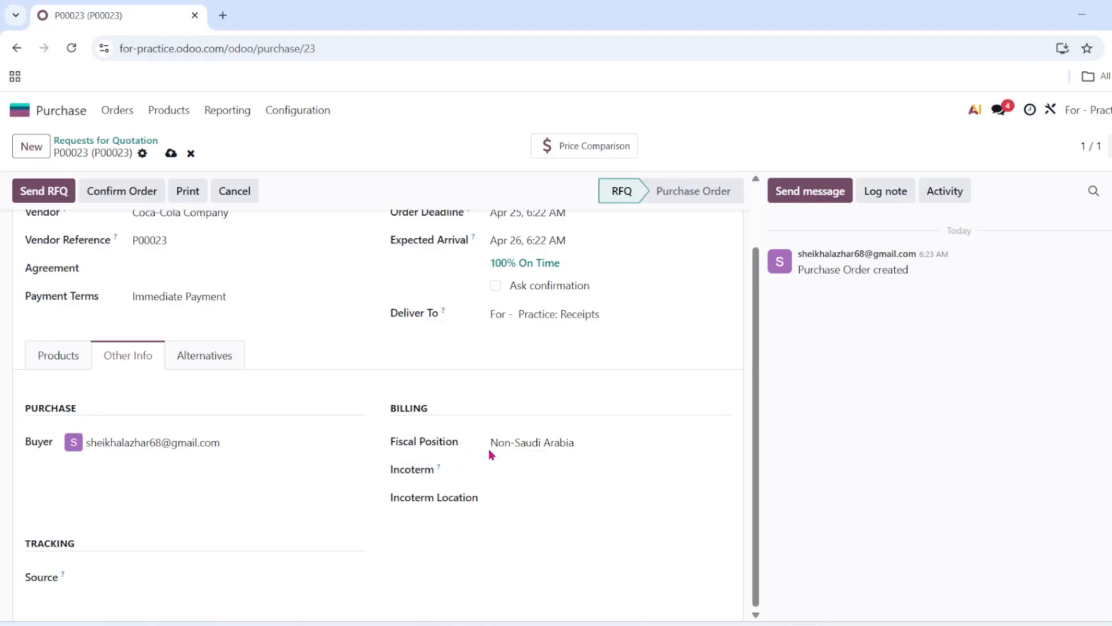
pyautogui.click(539, 450)
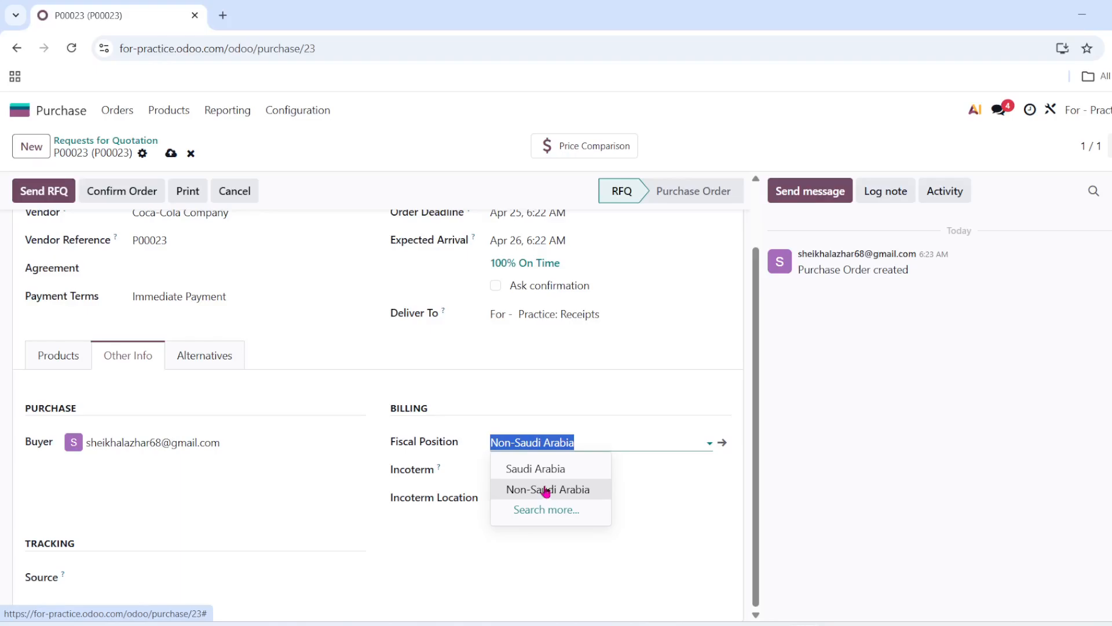
pyautogui.click(546, 491)
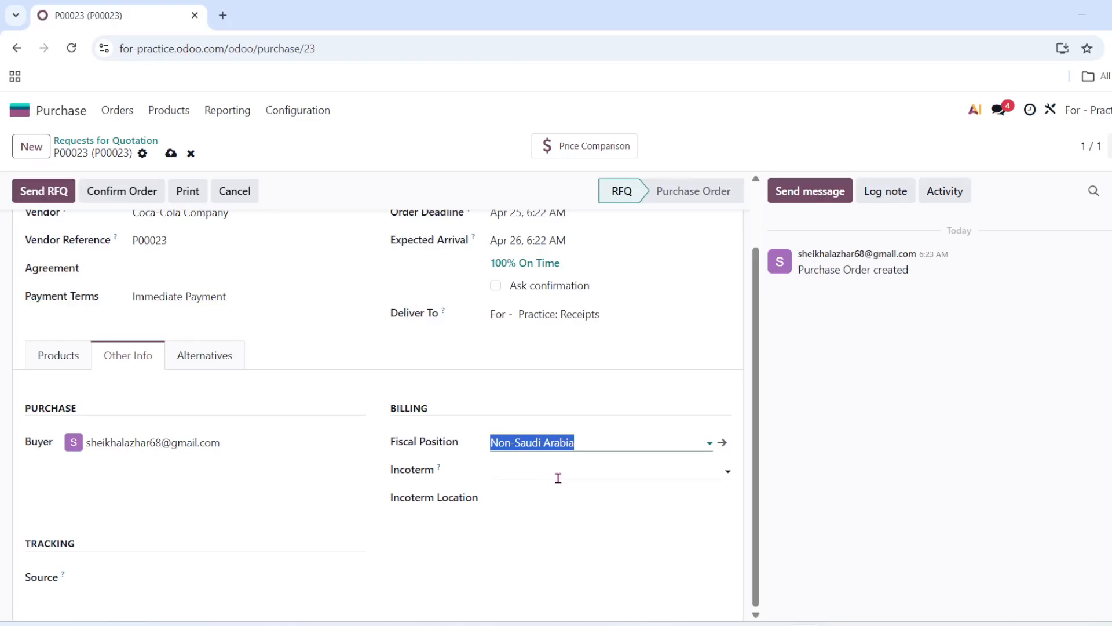
pyautogui.click(558, 477)
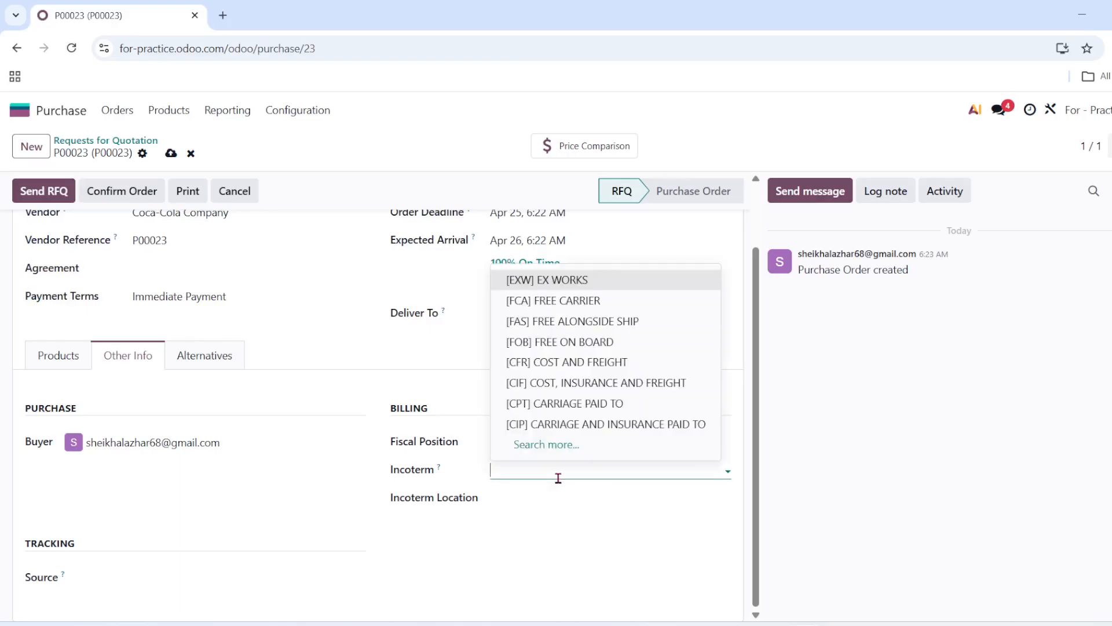
pyautogui.click(553, 446)
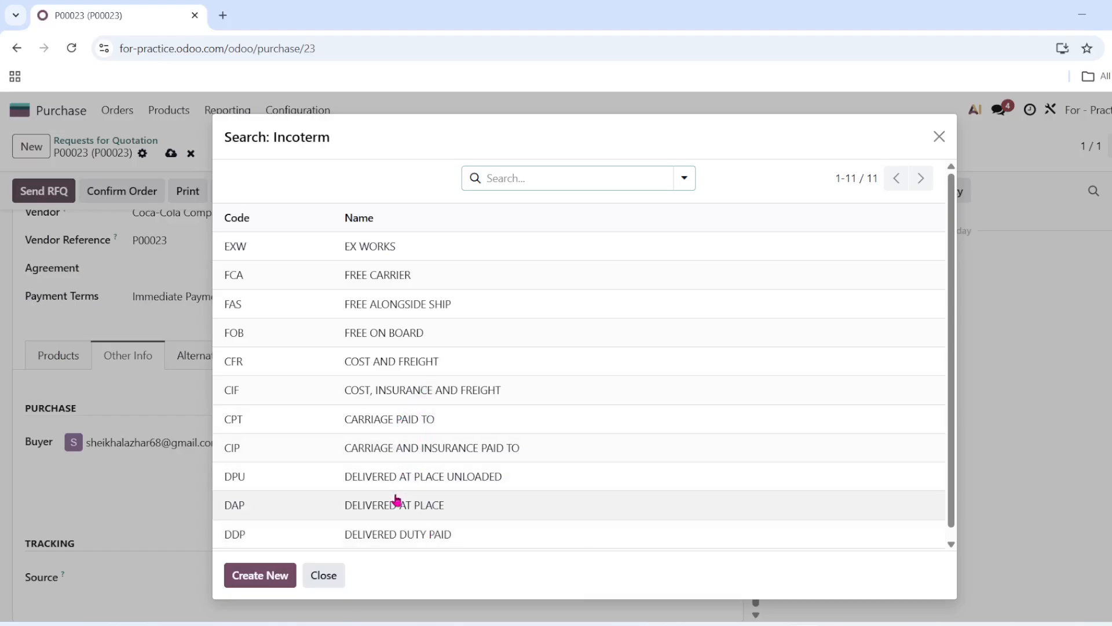
pyautogui.click(383, 534)
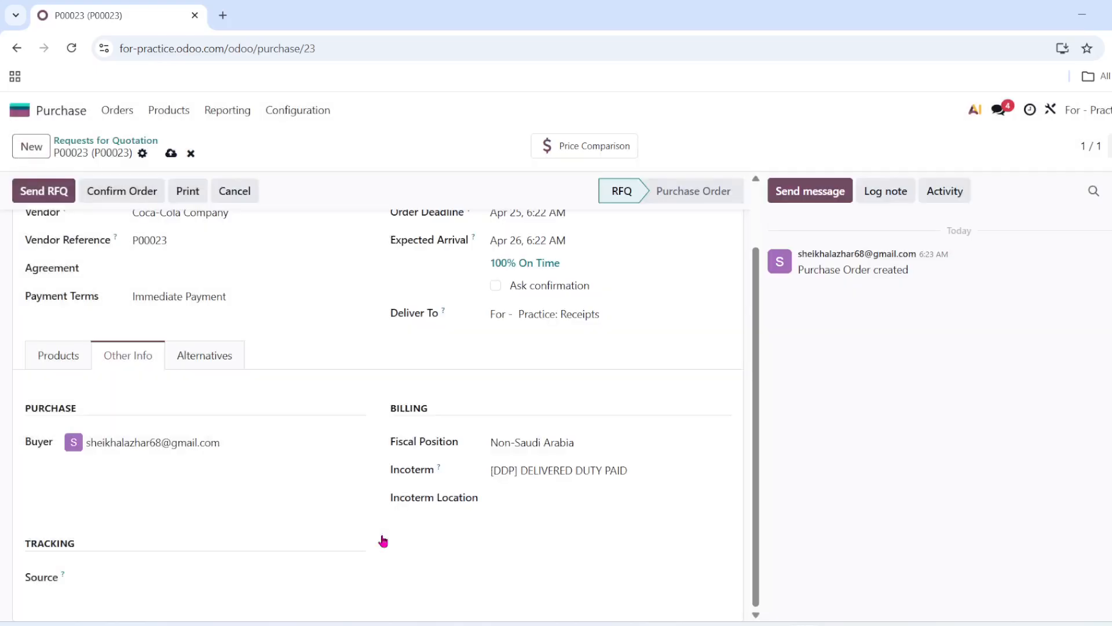
pyautogui.click(563, 501)
pyautogui.write('Saihat')
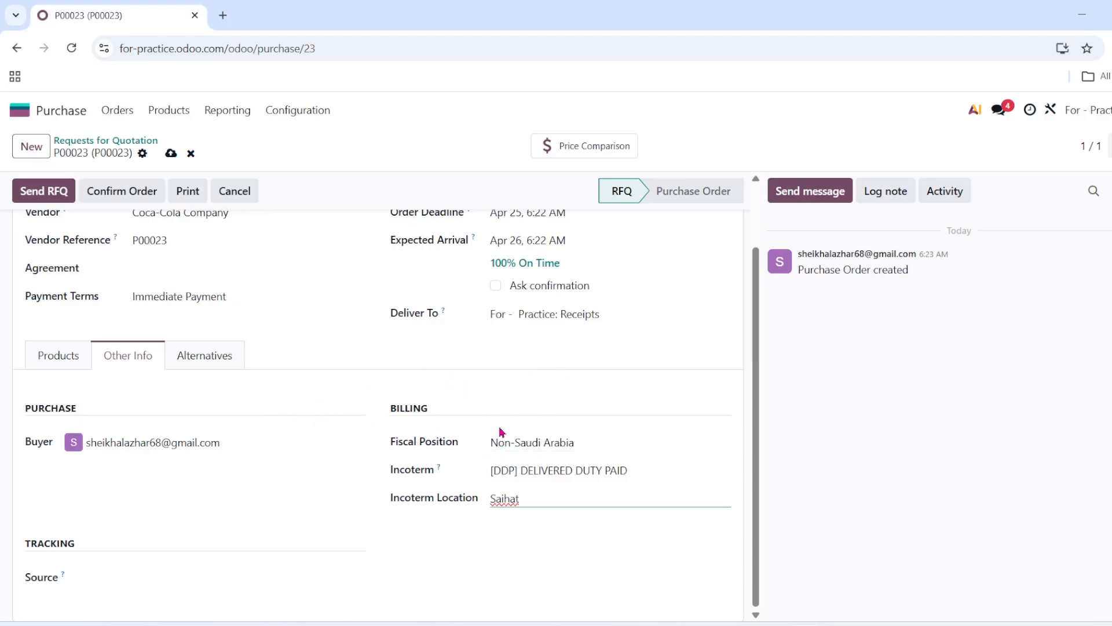
# Create an alternative request for quotation for the vendor Pepsi Company, with the products copied over.
pyautogui.click(224, 362)
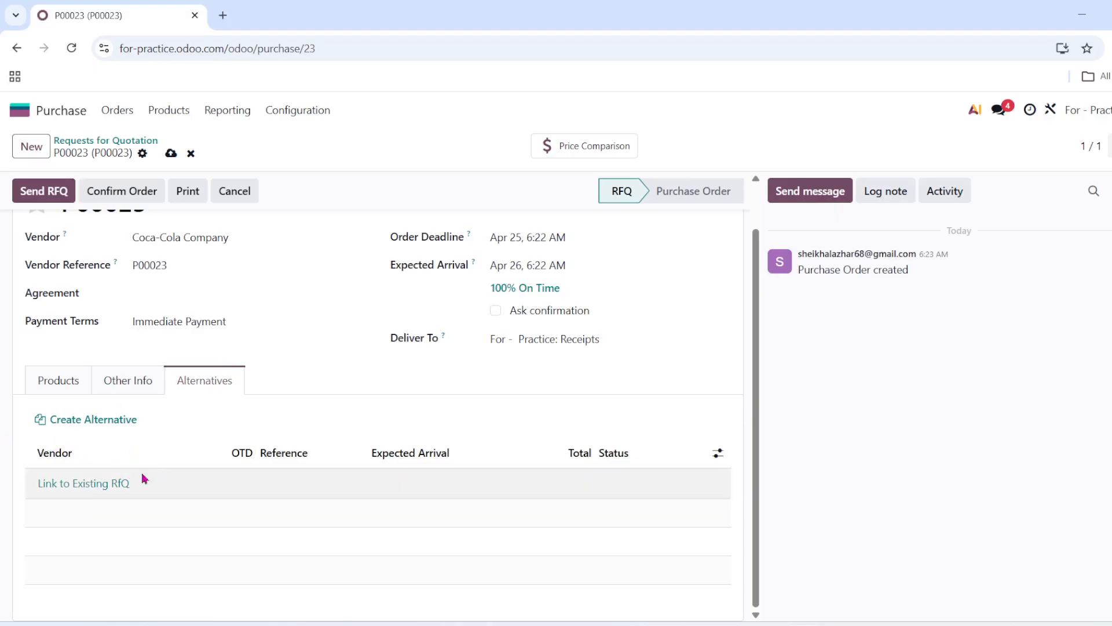
pyautogui.scroll(1, 264, 370)
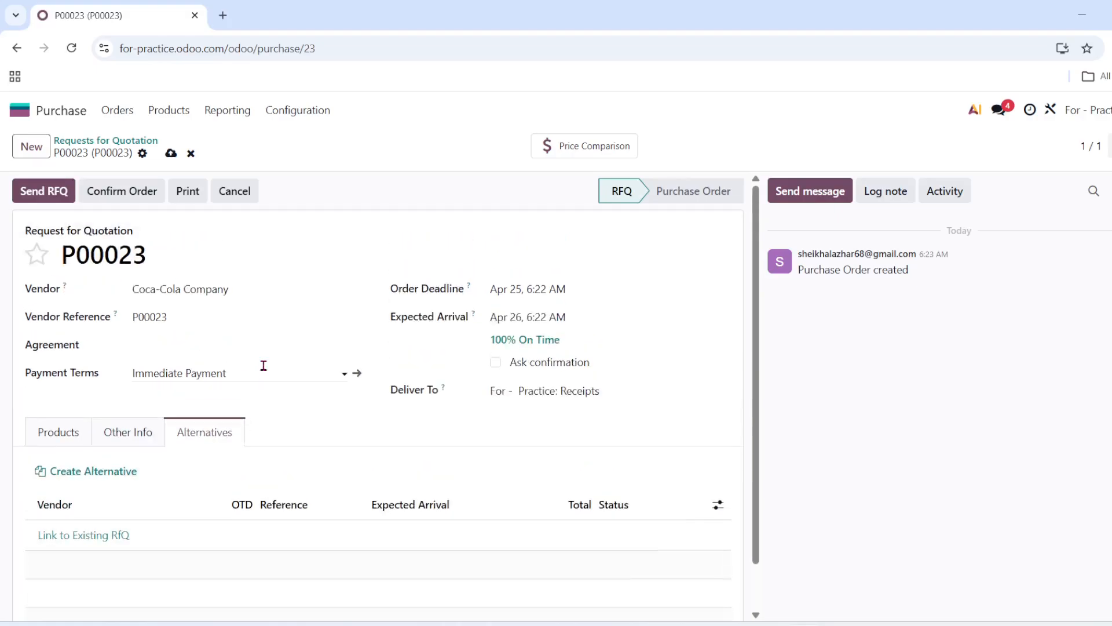
pyautogui.scroll(-1, 264, 365)
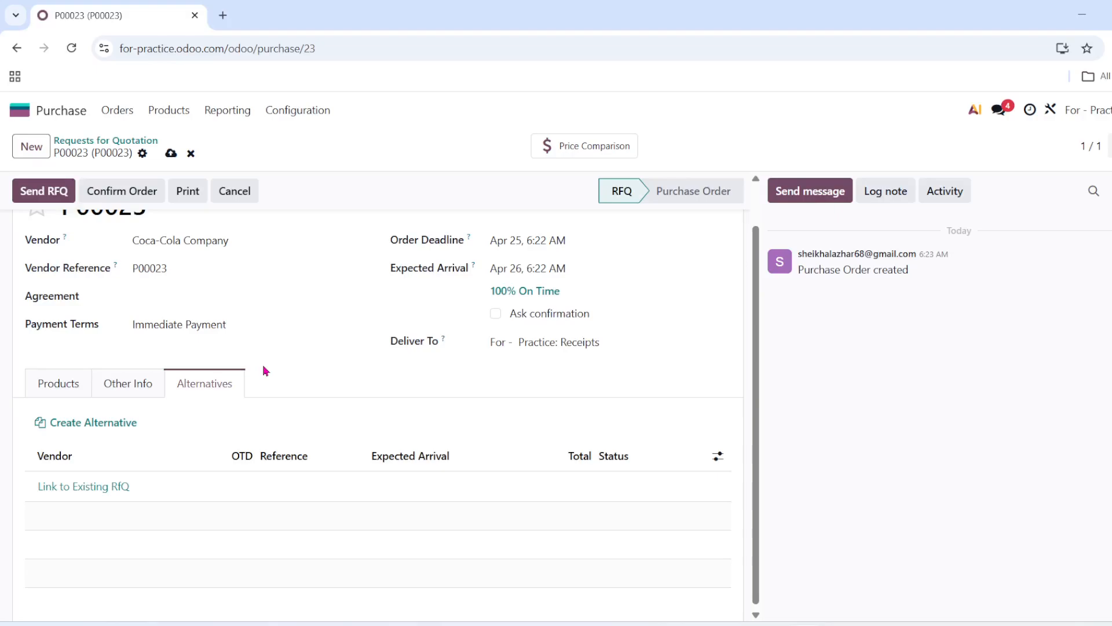
pyautogui.click(89, 424)
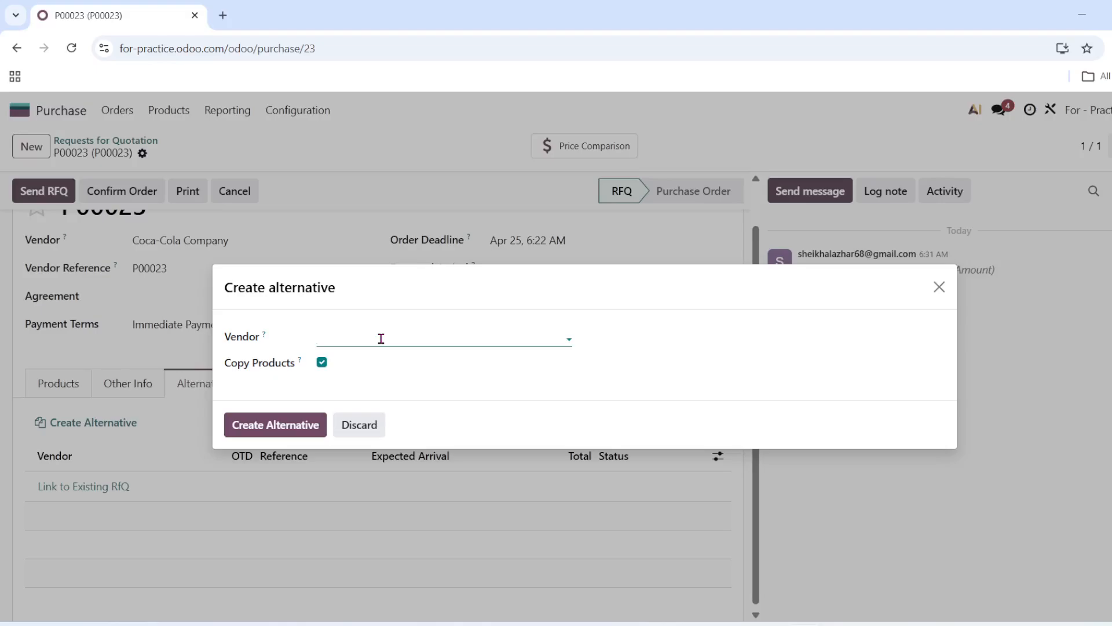
pyautogui.write('P')
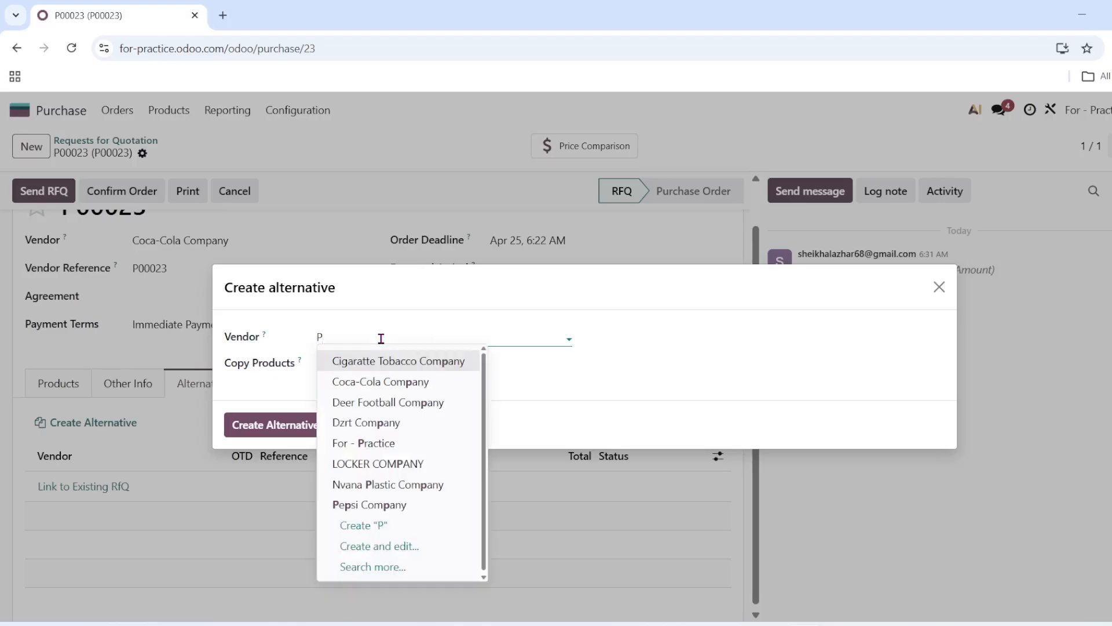
pyautogui.write('e')
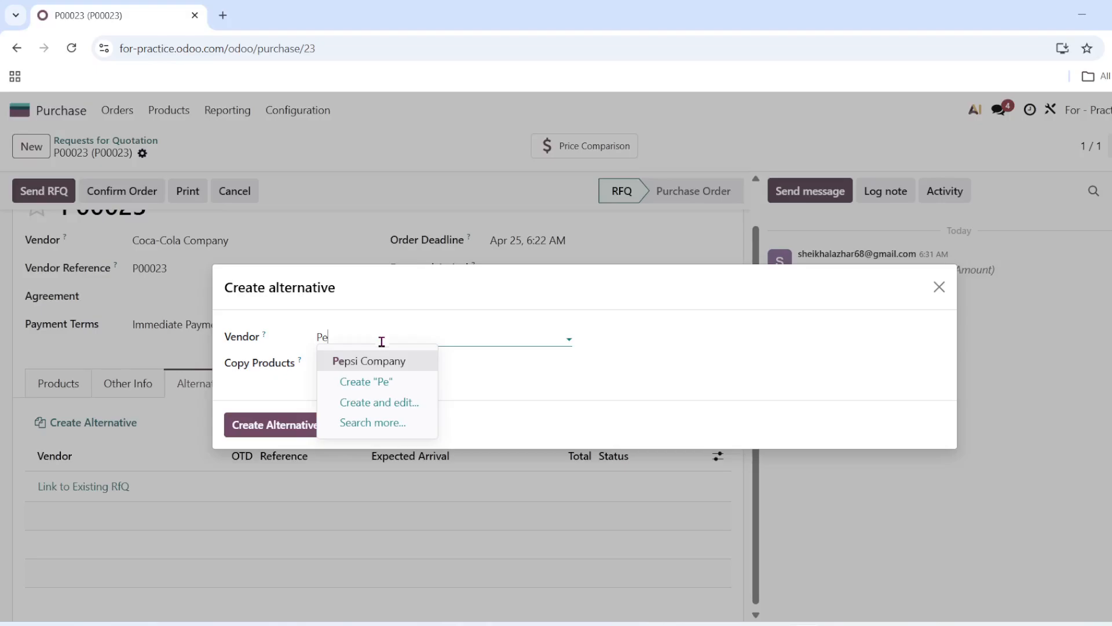
pyautogui.click(388, 361)
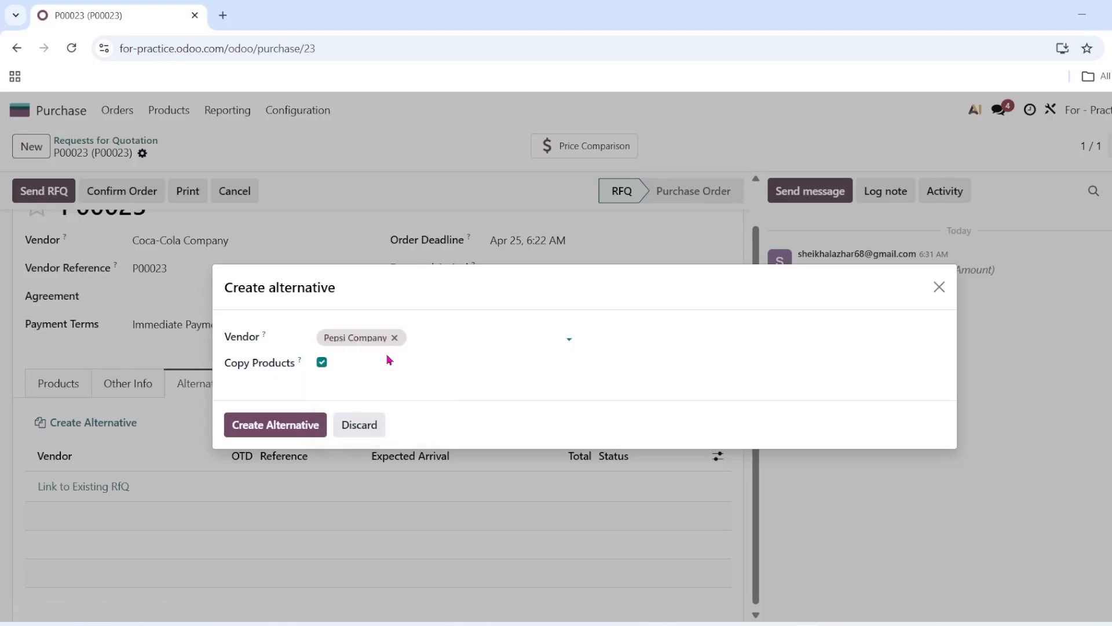
pyautogui.click(286, 426)
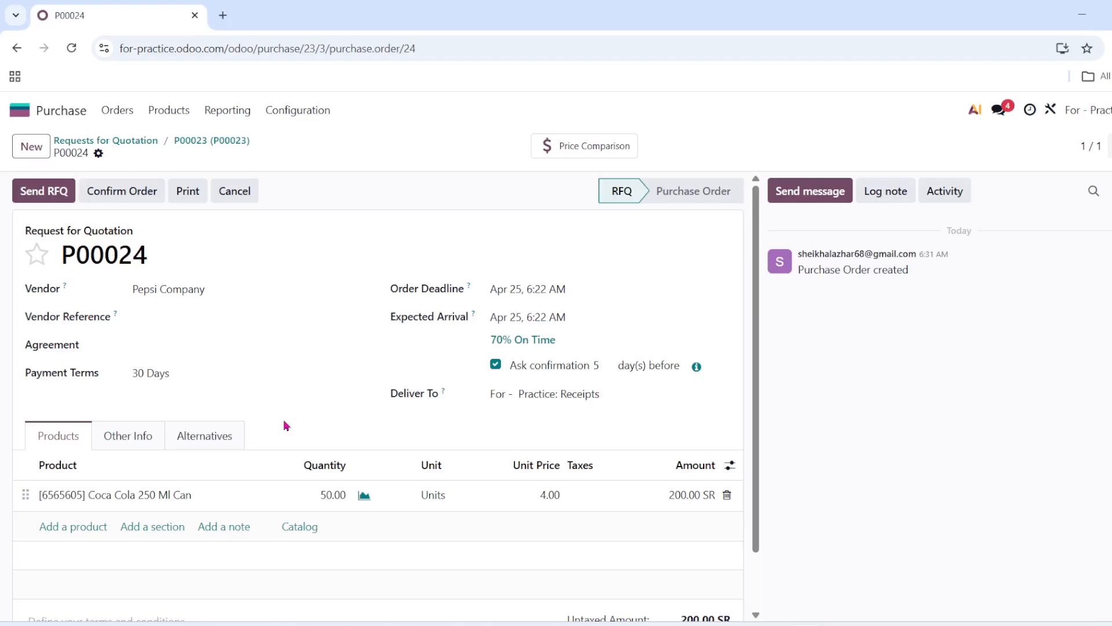
# Open Coca-Cola Company's request from the alternatives list and send it to the vendor with the standard email message.
pyautogui.click(201, 434)
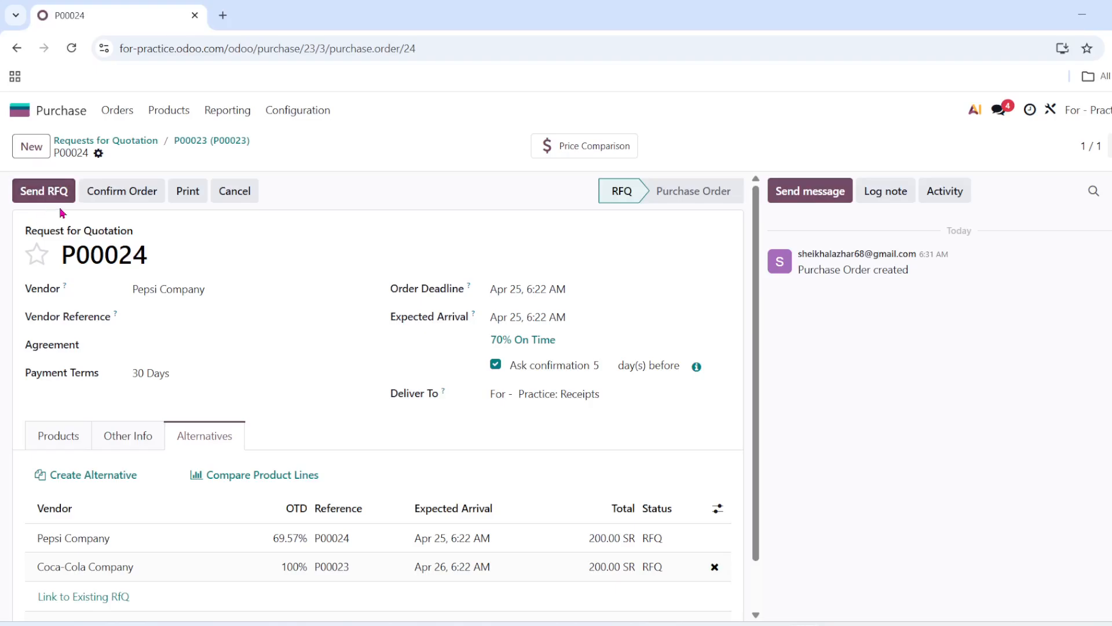
pyautogui.click(263, 569)
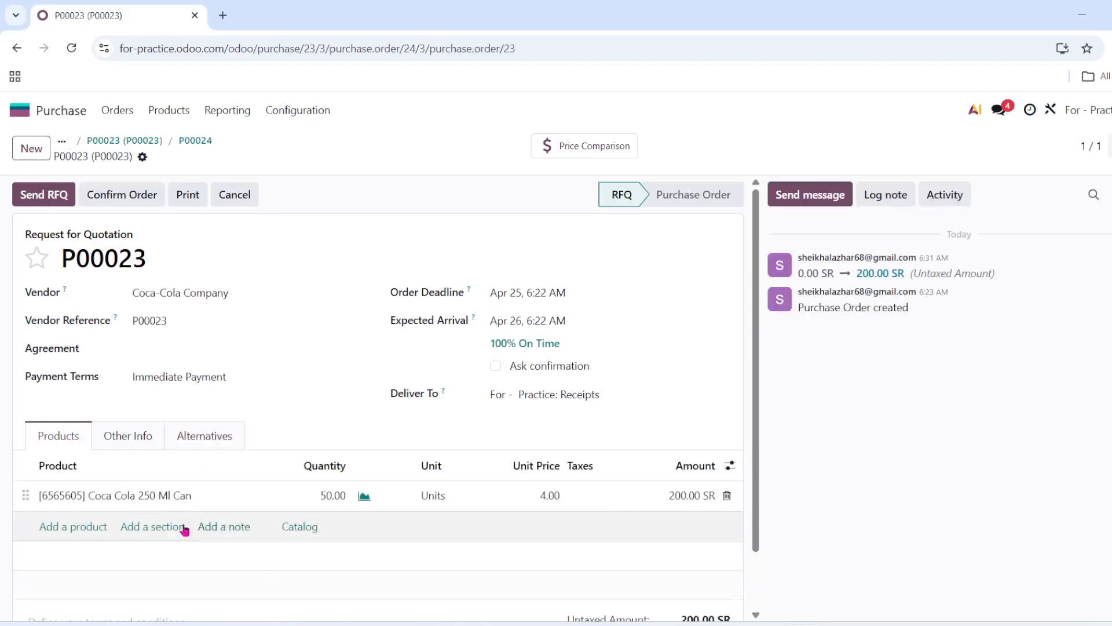
pyautogui.click(44, 194)
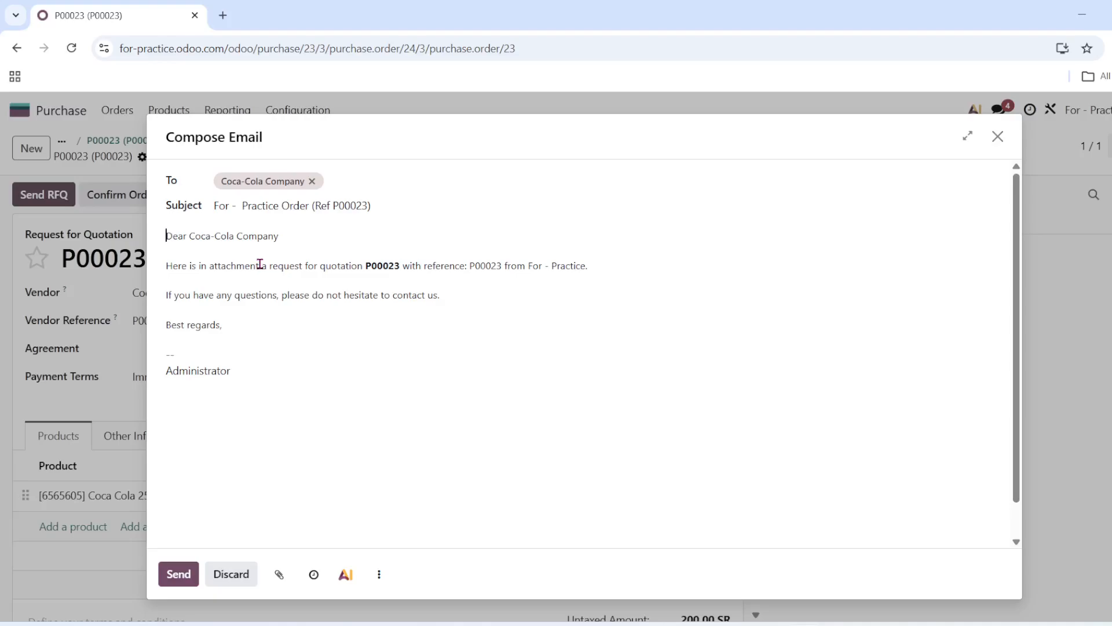
pyautogui.write('H')
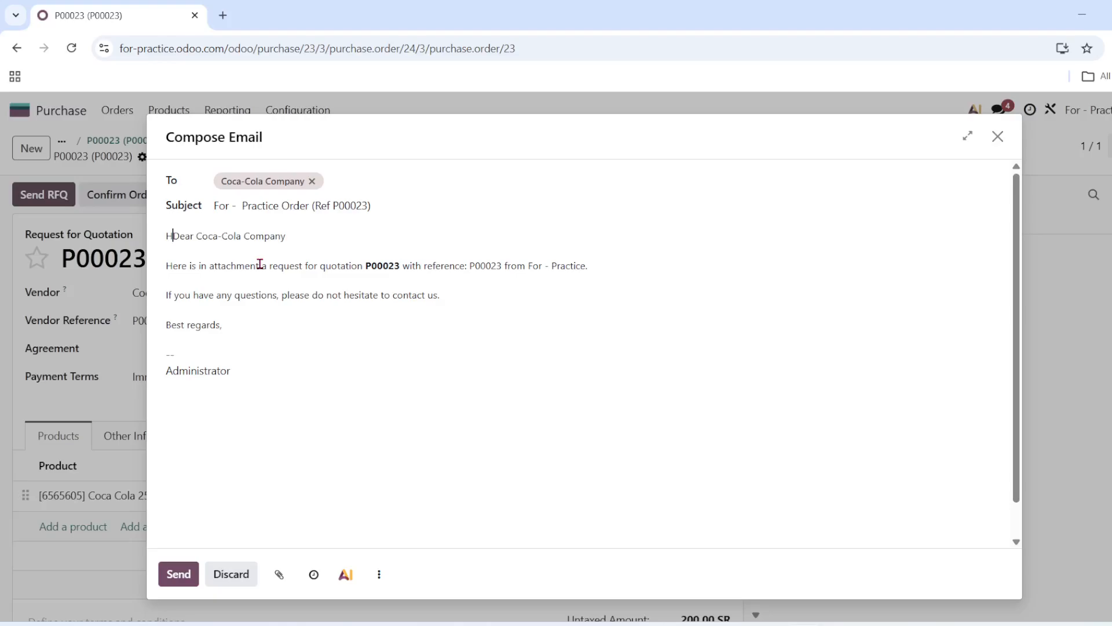
pyautogui.press('BackSpace')
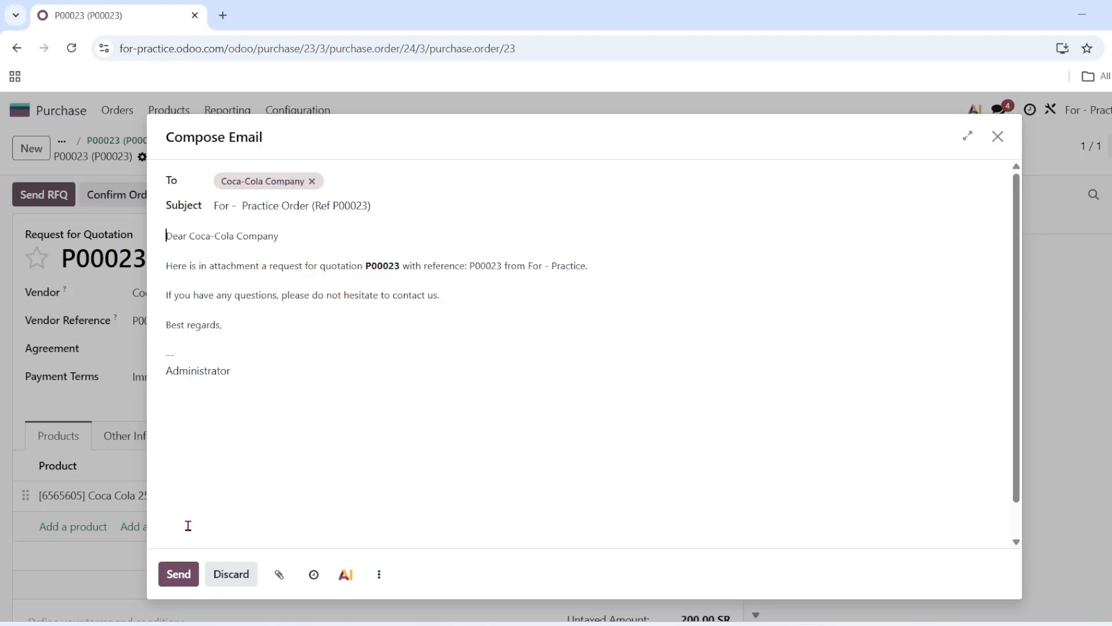
pyautogui.click(189, 571)
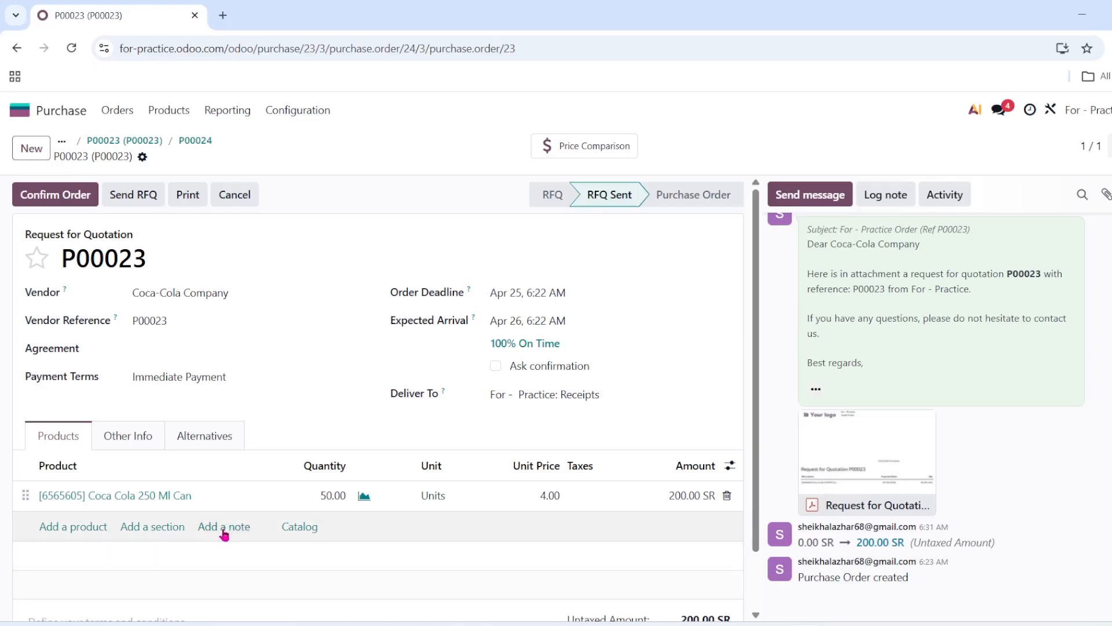
# Try to email the alternative request P00024 to Pepsi Company.
pyautogui.click(201, 444)
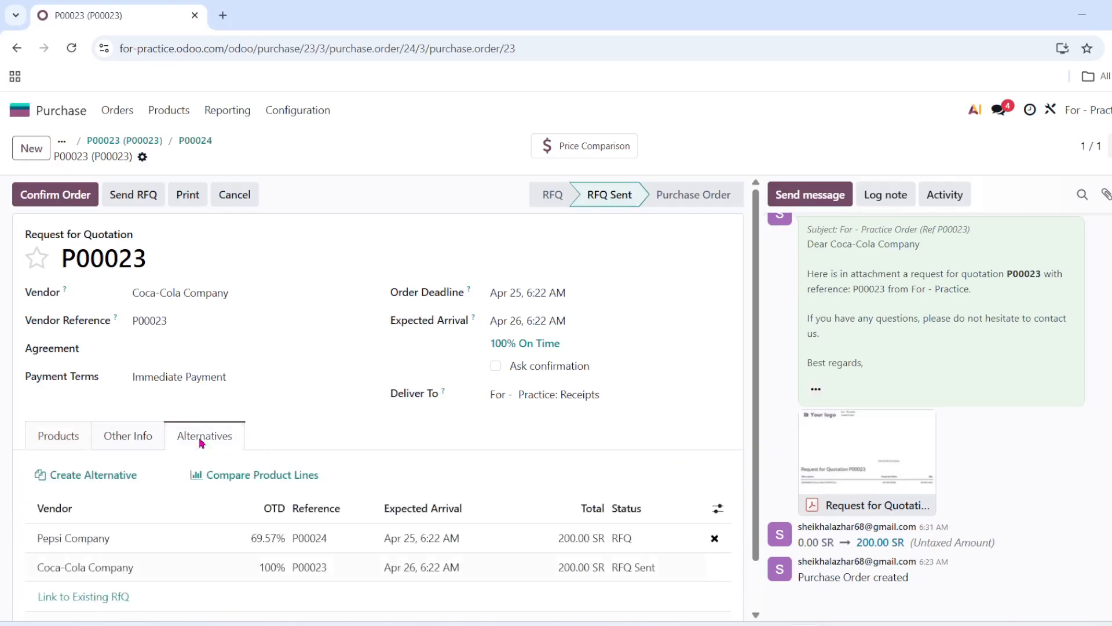
pyautogui.click(583, 541)
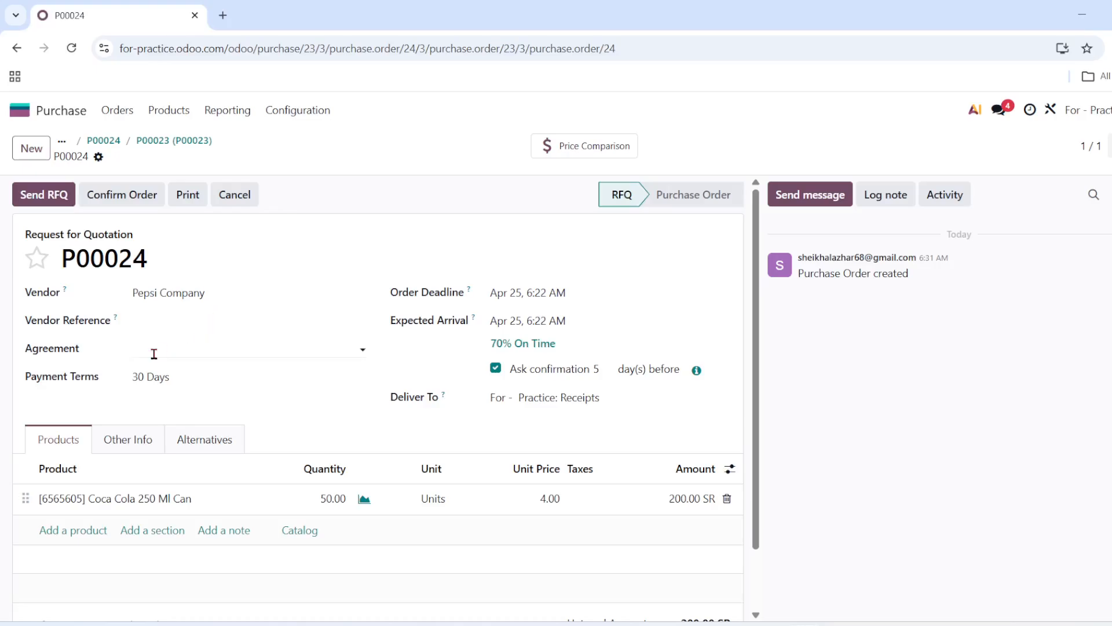
pyautogui.click(49, 206)
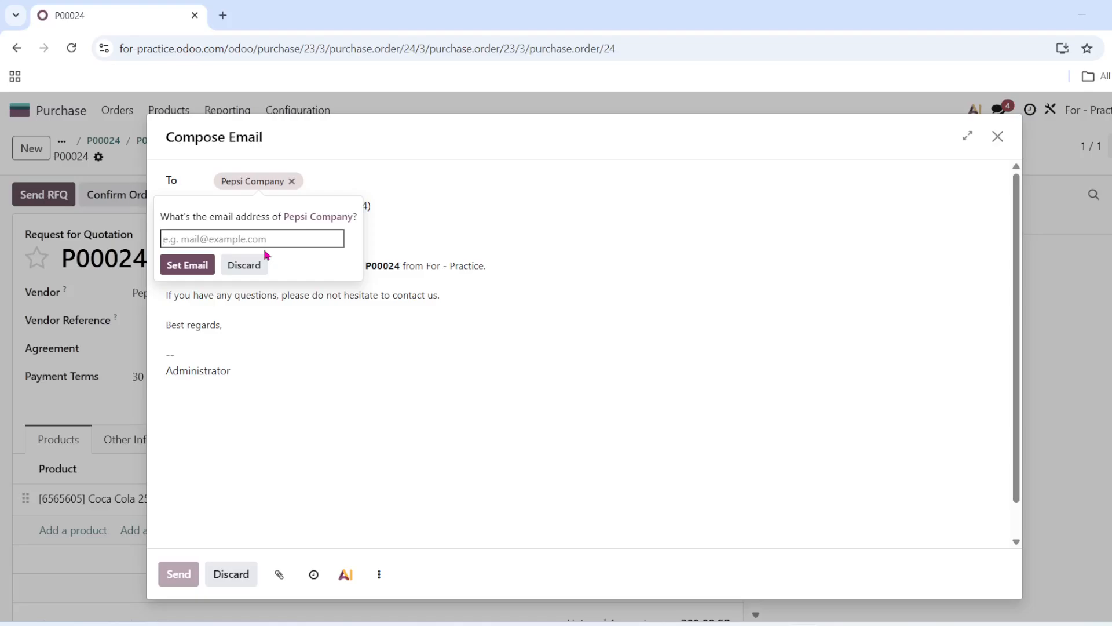
pyautogui.write('p')
pyautogui.press('BackSpace')
pyautogui.click(997, 138)
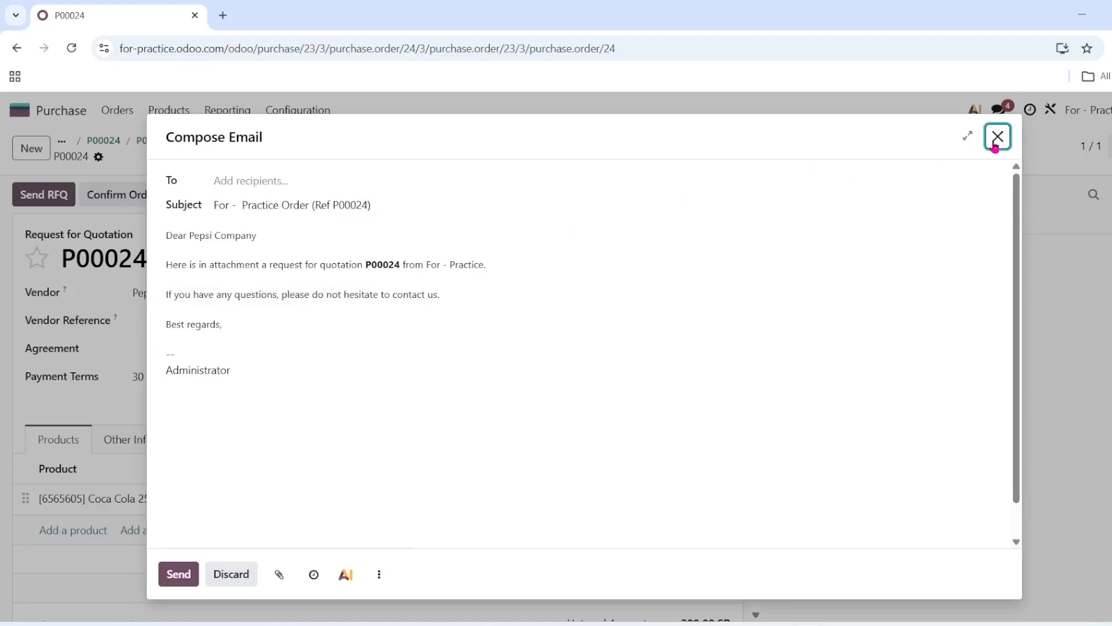
pyautogui.click(997, 137)
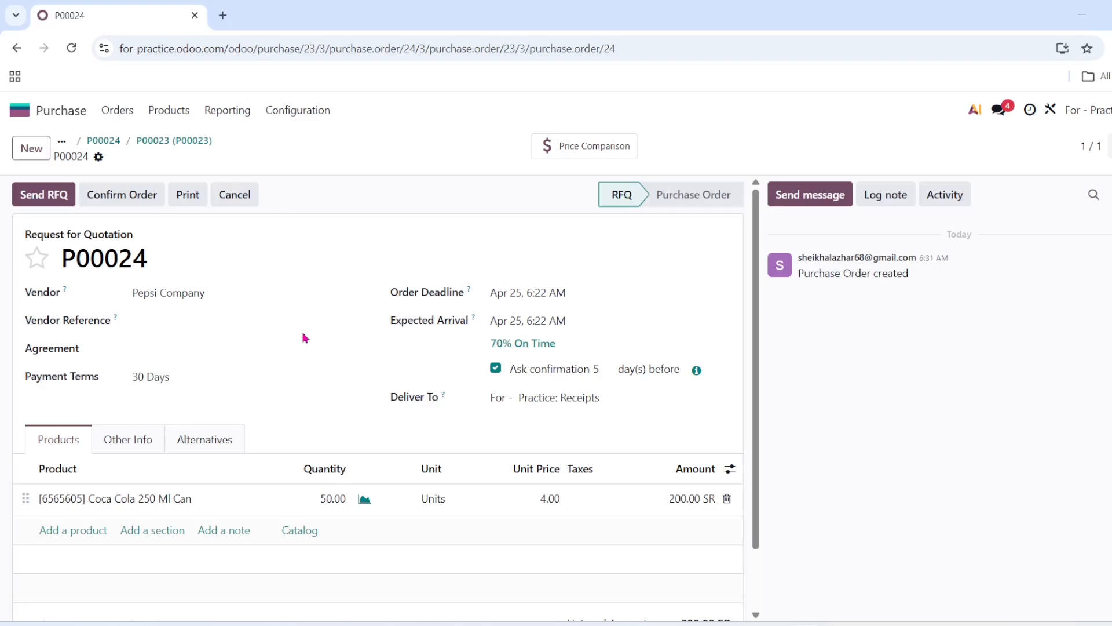
# Leave the request, reconnect to the for-practice database and open the Purchase list of requests for quotation.
pyautogui.click(18, 49)
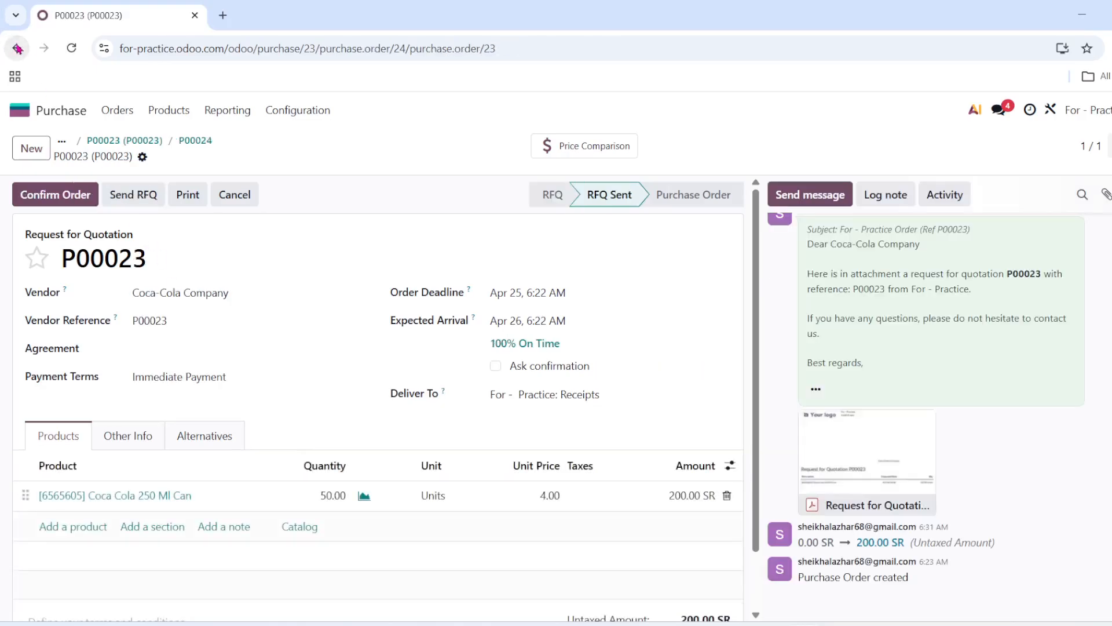
pyautogui.click(17, 49)
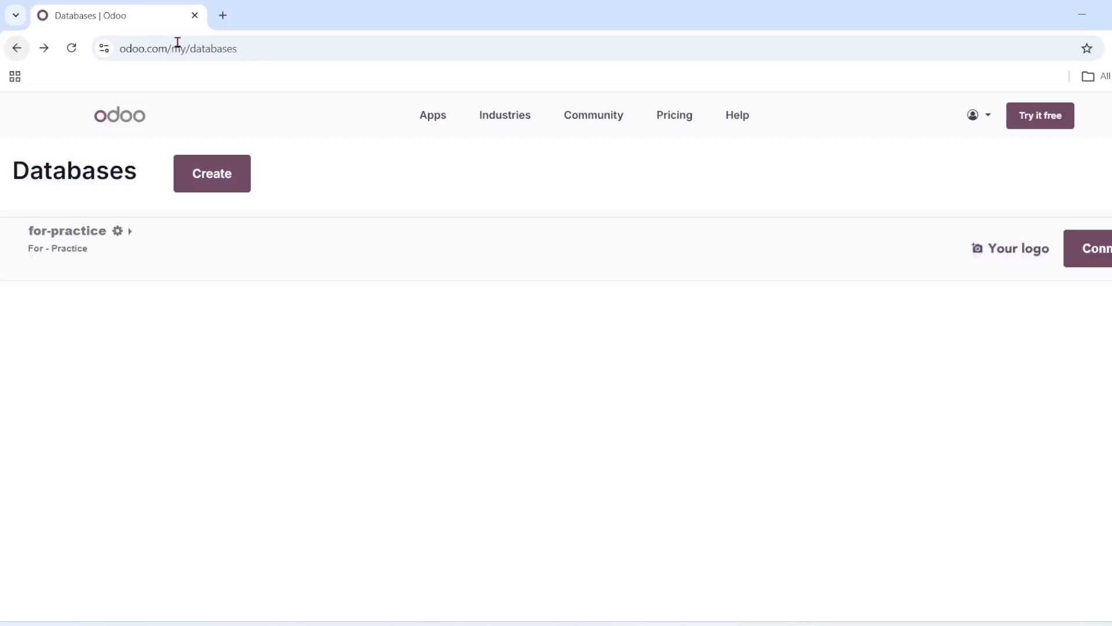
pyautogui.click(1098, 246)
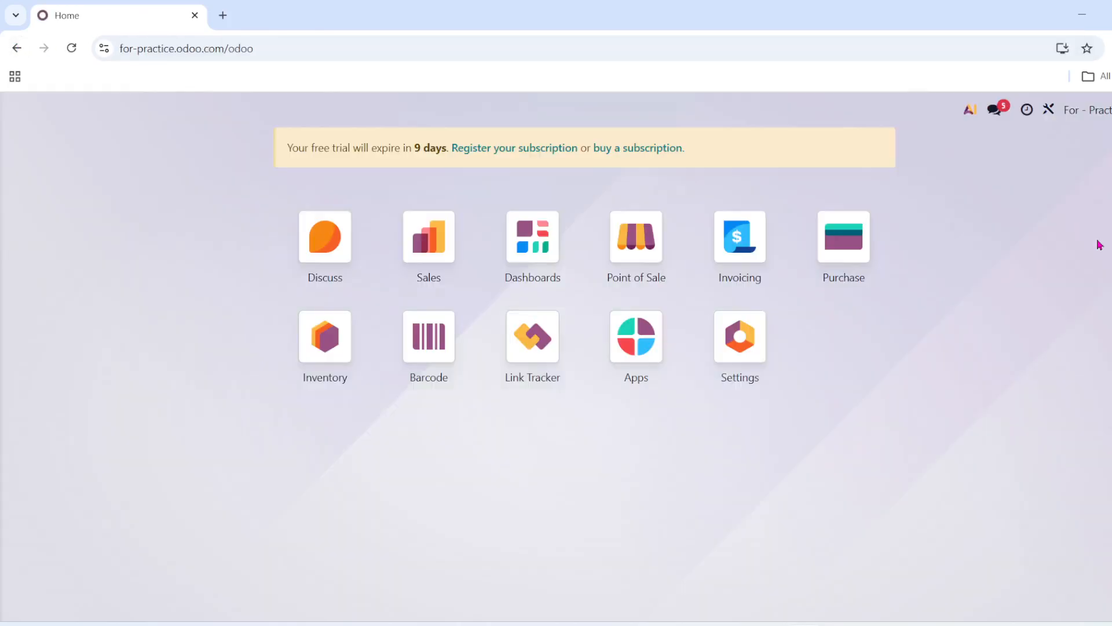
pyautogui.click(858, 258)
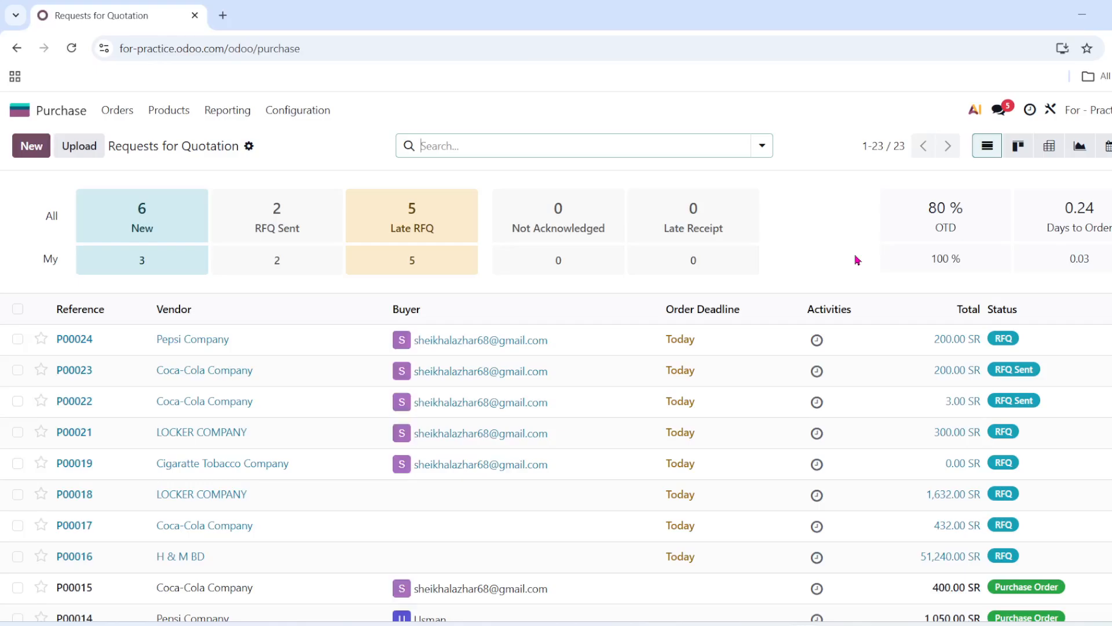